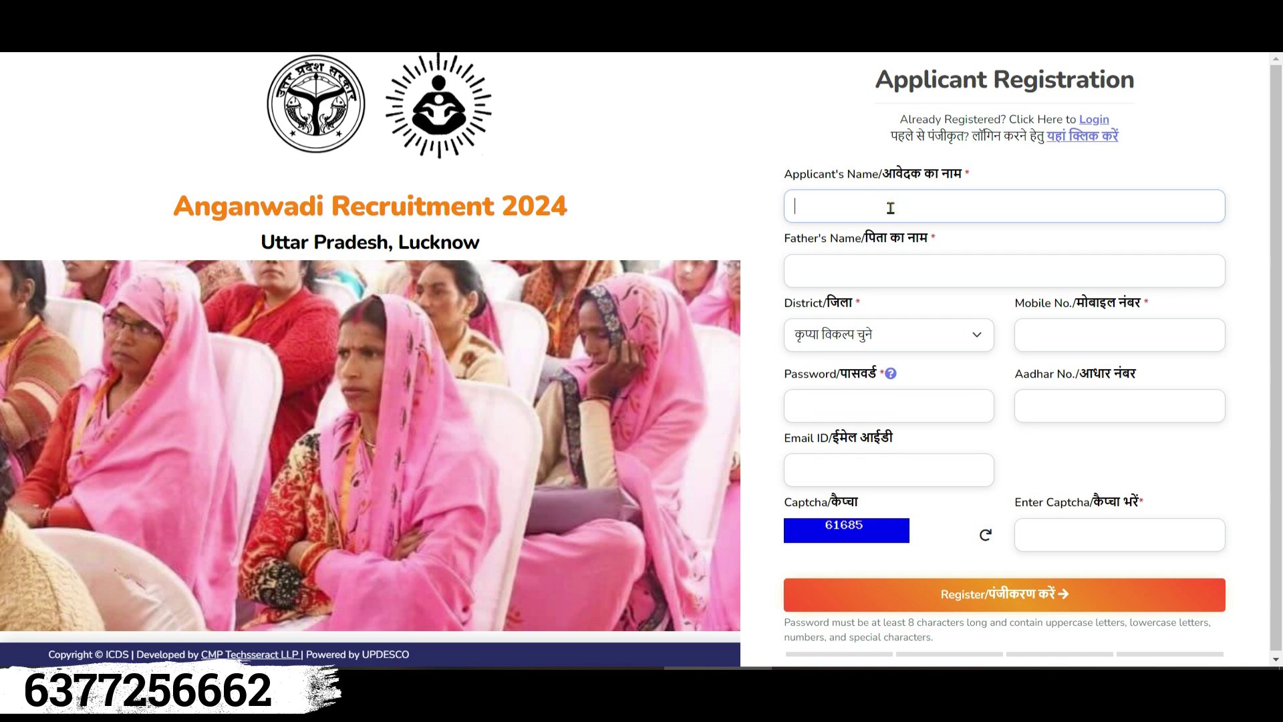
Step: Complete the applicant registration with Jhansi as the district, the applicant's mobile number and the captcha, and dismiss the confirmation
left_click(854, 270)
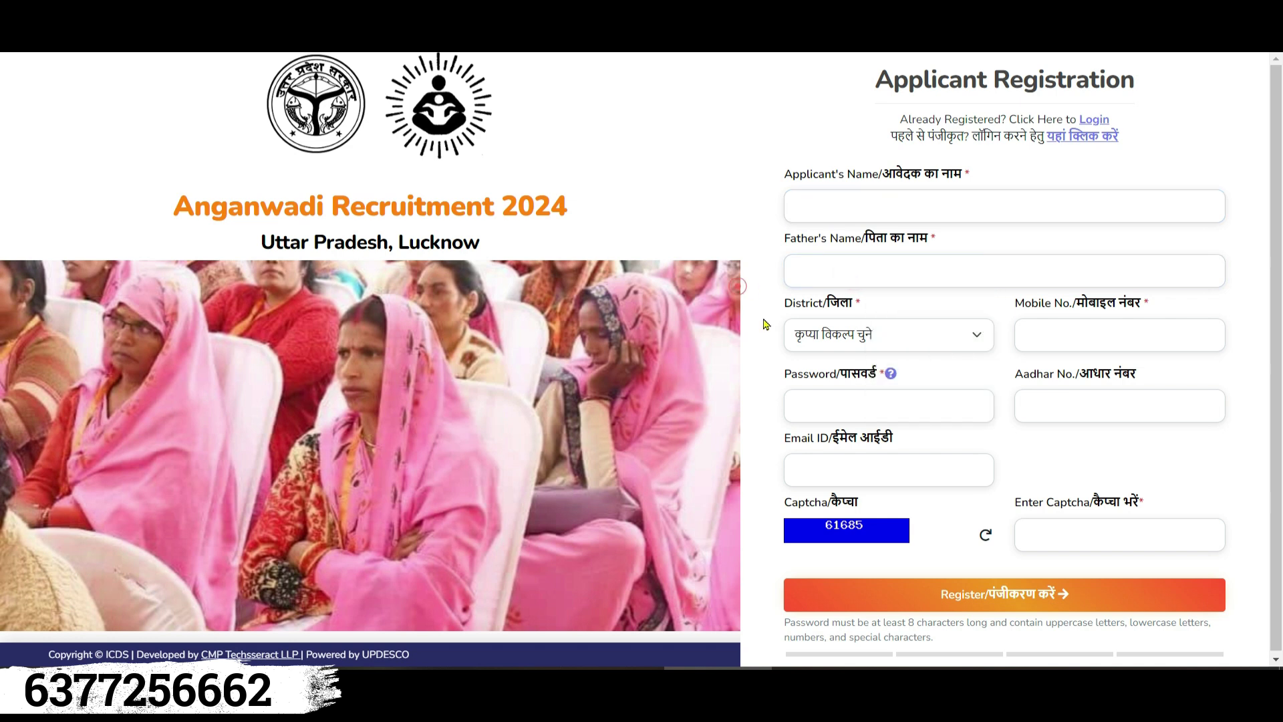
left_click(827, 337)
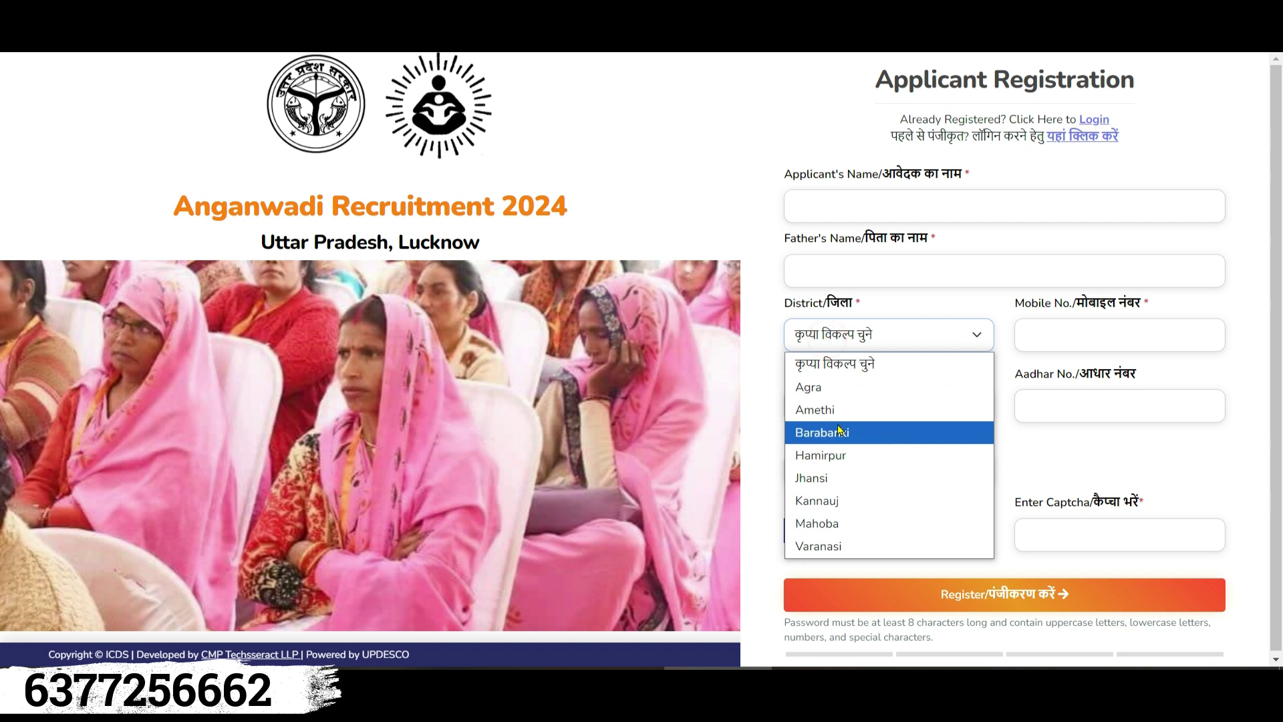
left_click(832, 477)
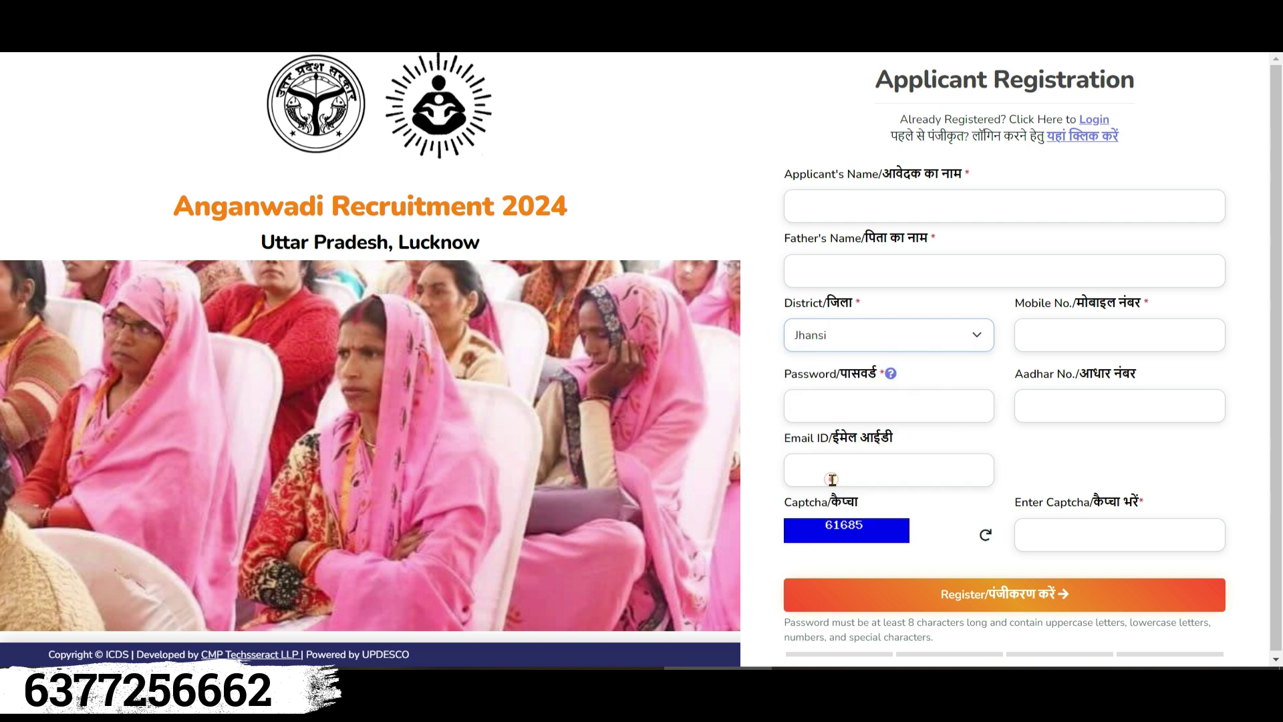
left_click(1050, 344)
key("Down")
key("Return")
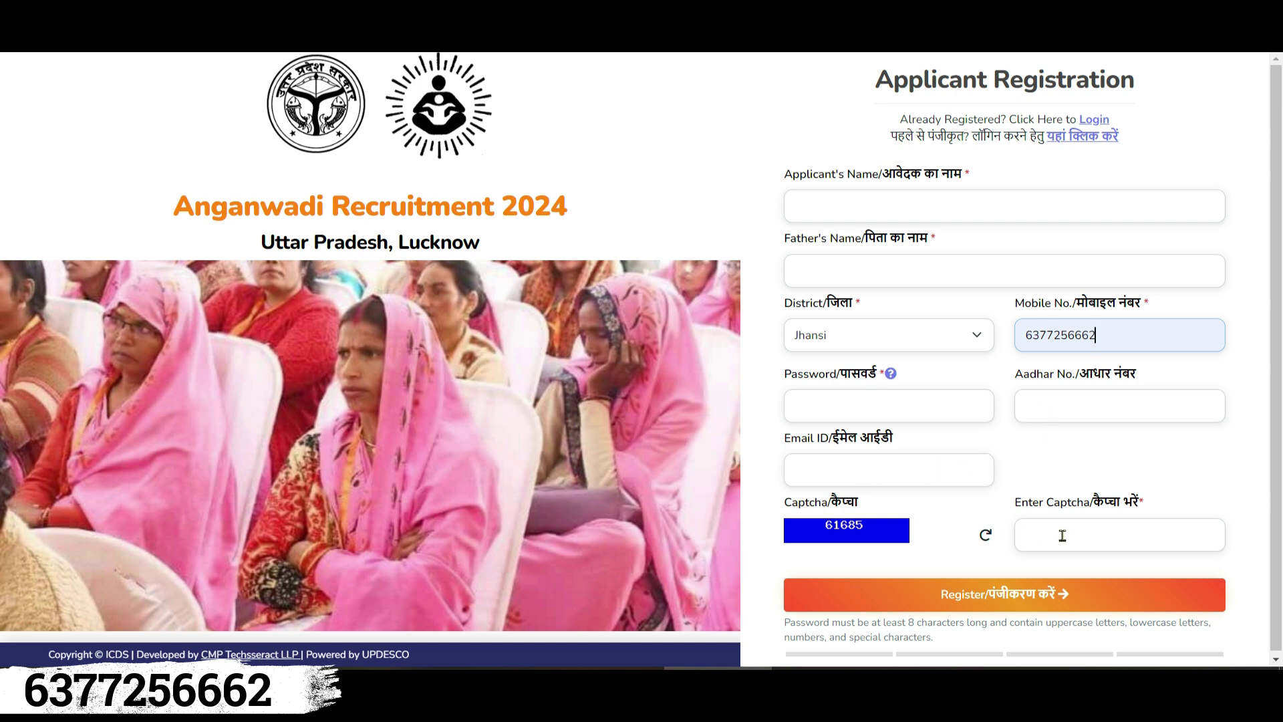
left_click(1108, 530)
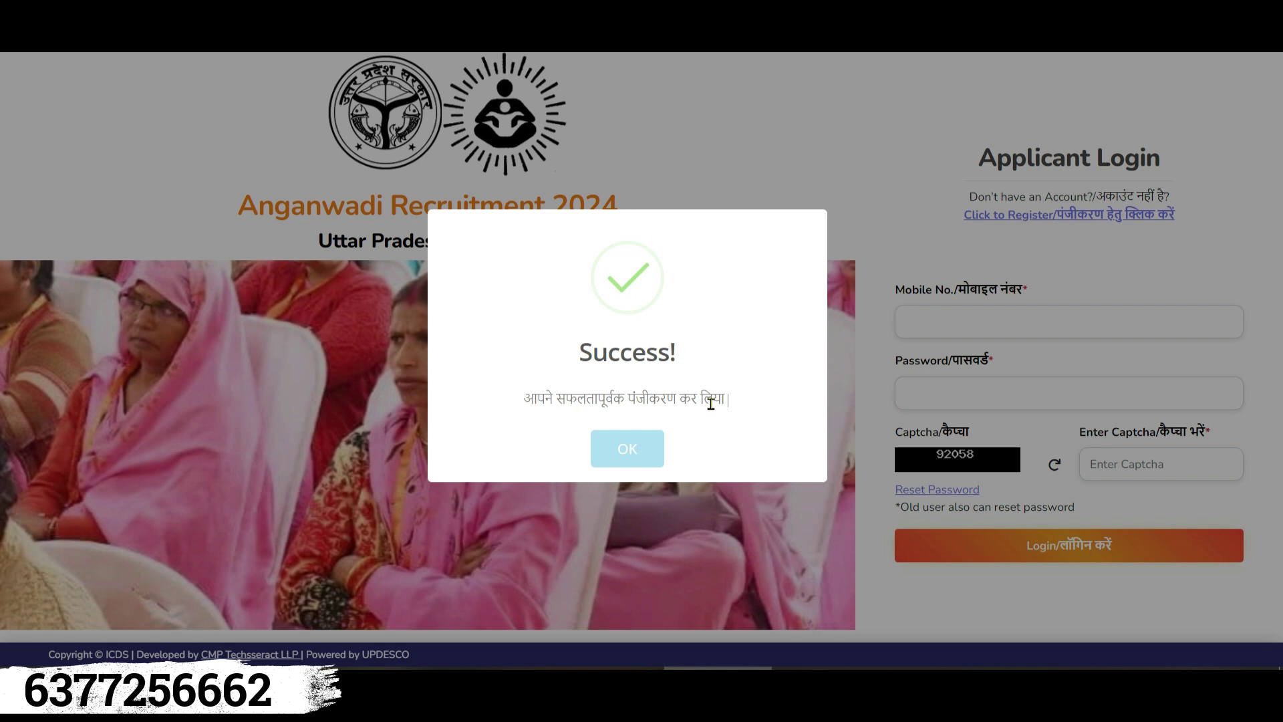
left_click(633, 453)
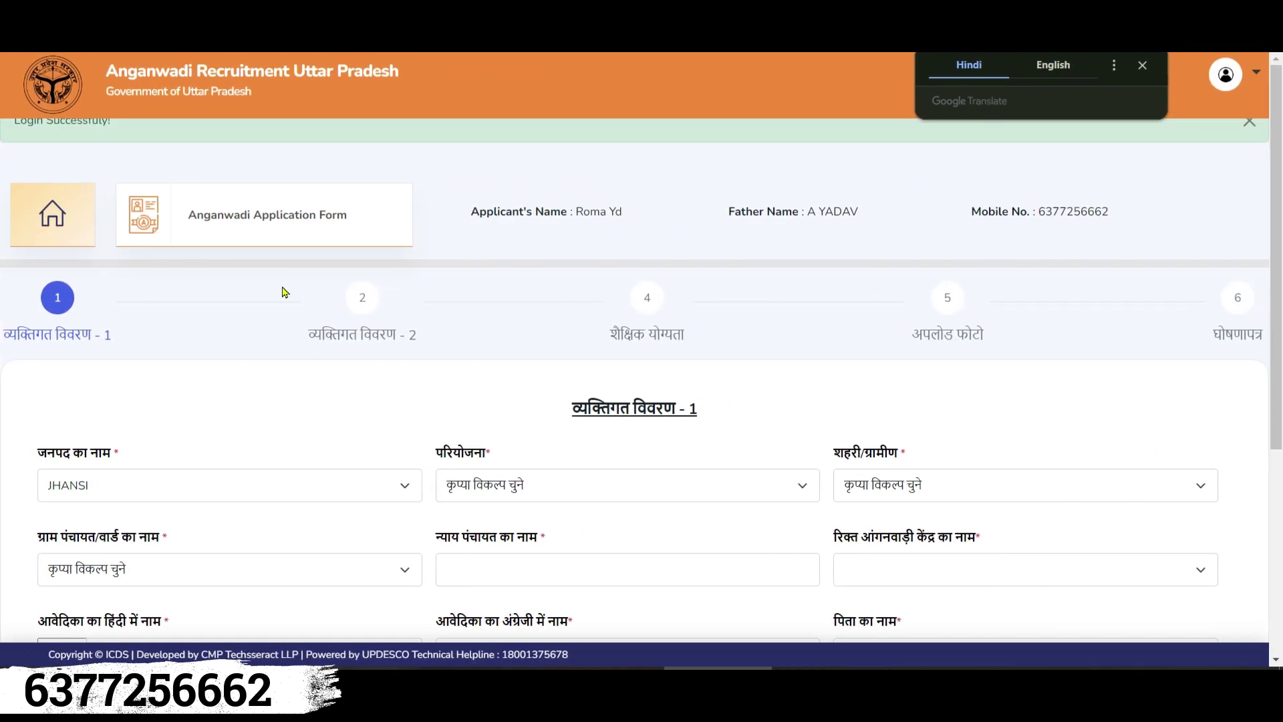
Step: In Personal Details 1, choose district JHANSI, project BAMORE and area type ग्रामीण (rural)
scroll(147, 391, "down", 3)
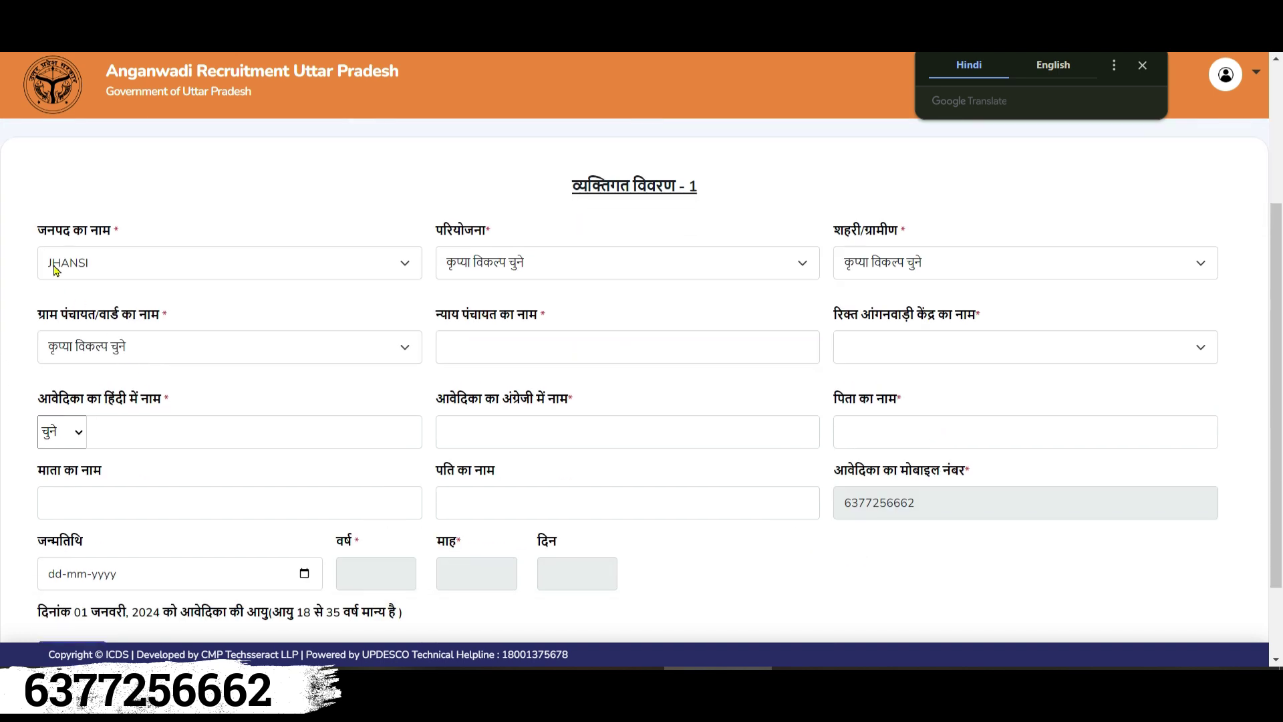
left_click(85, 267)
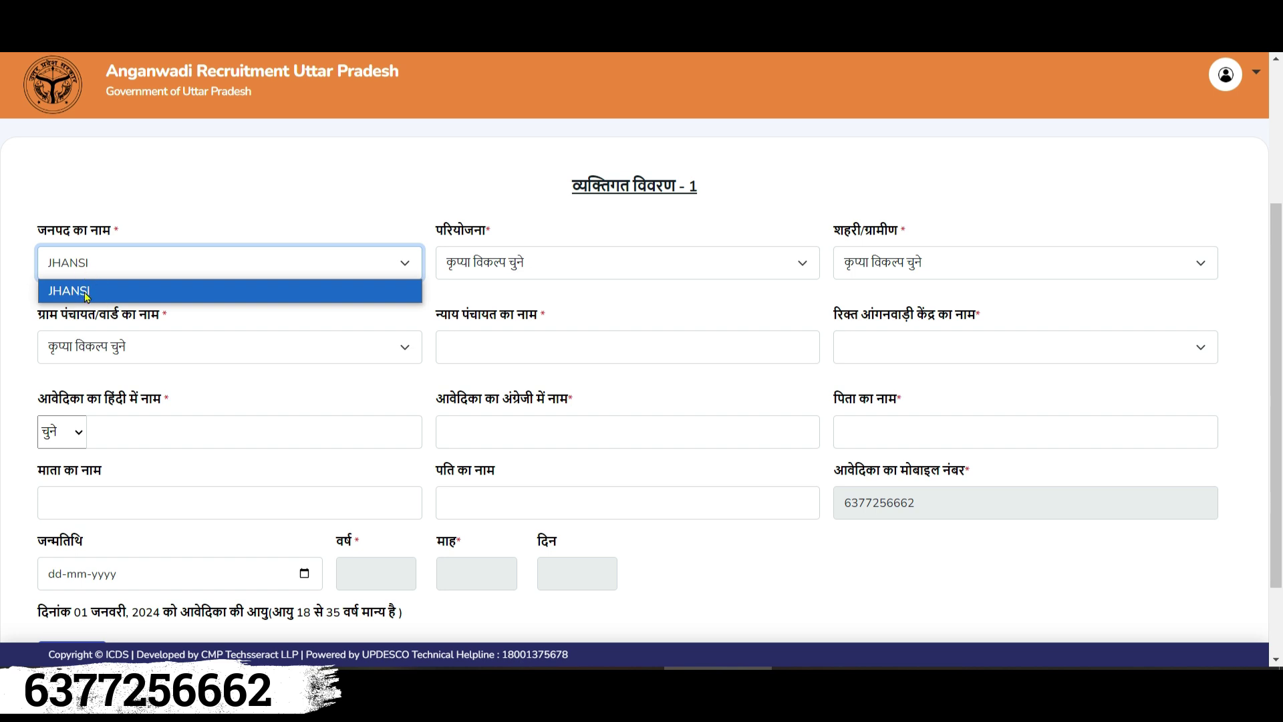
left_click(96, 294)
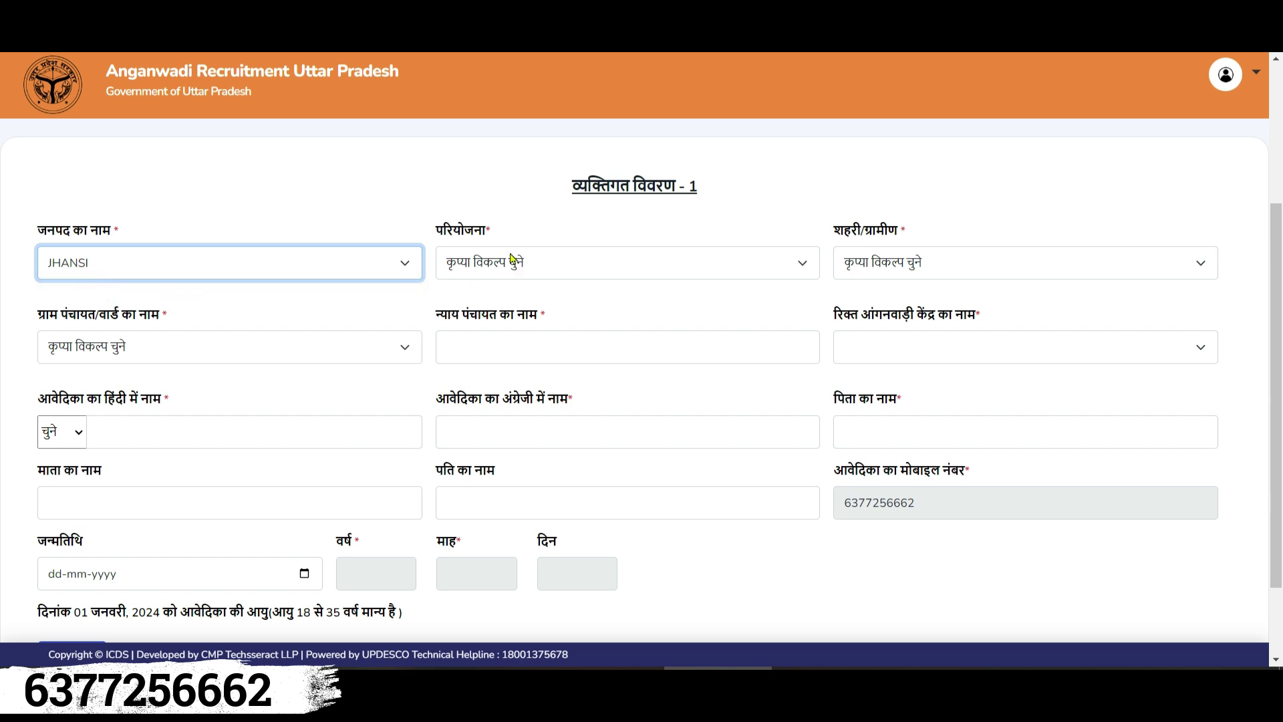
left_click(484, 259)
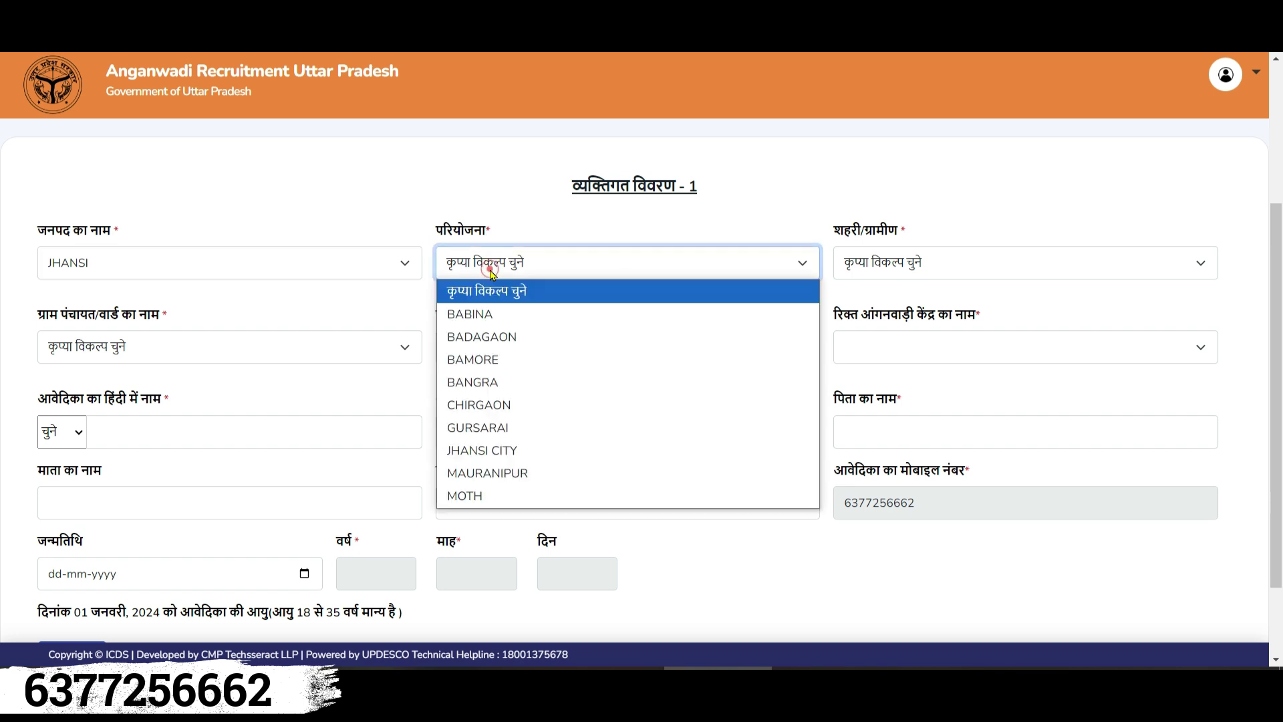
left_click(481, 361)
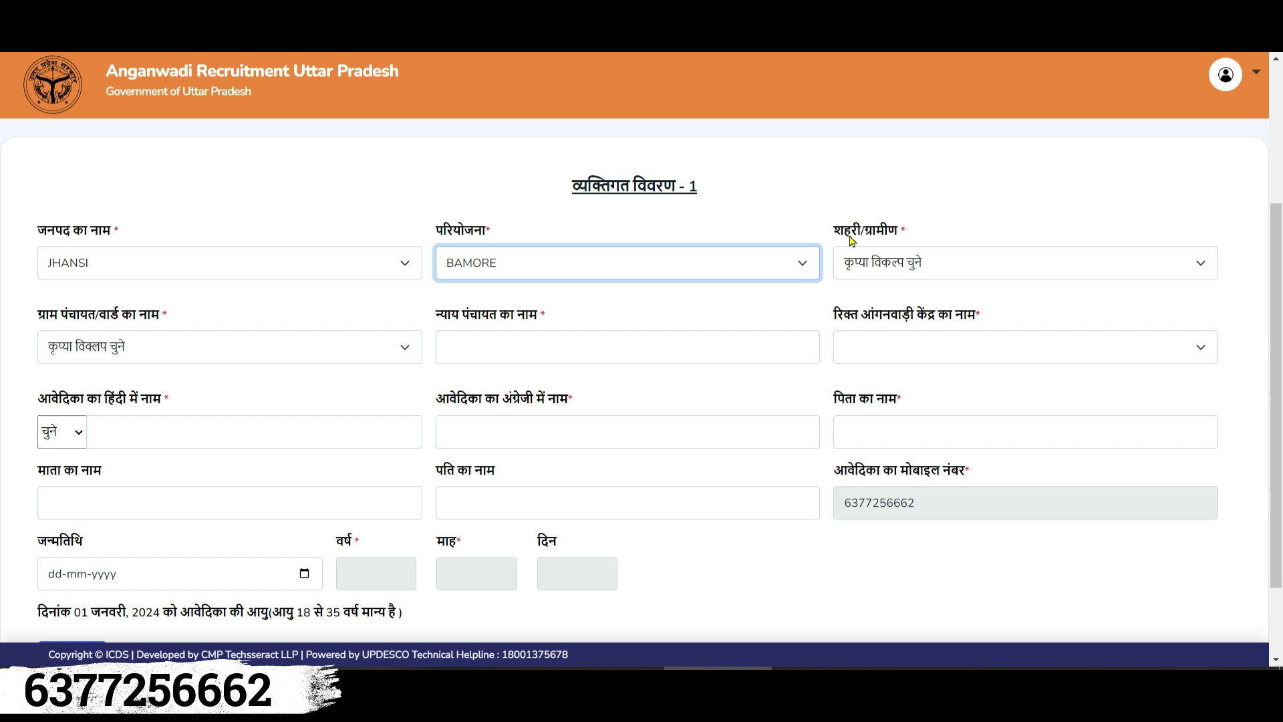
left_click(886, 262)
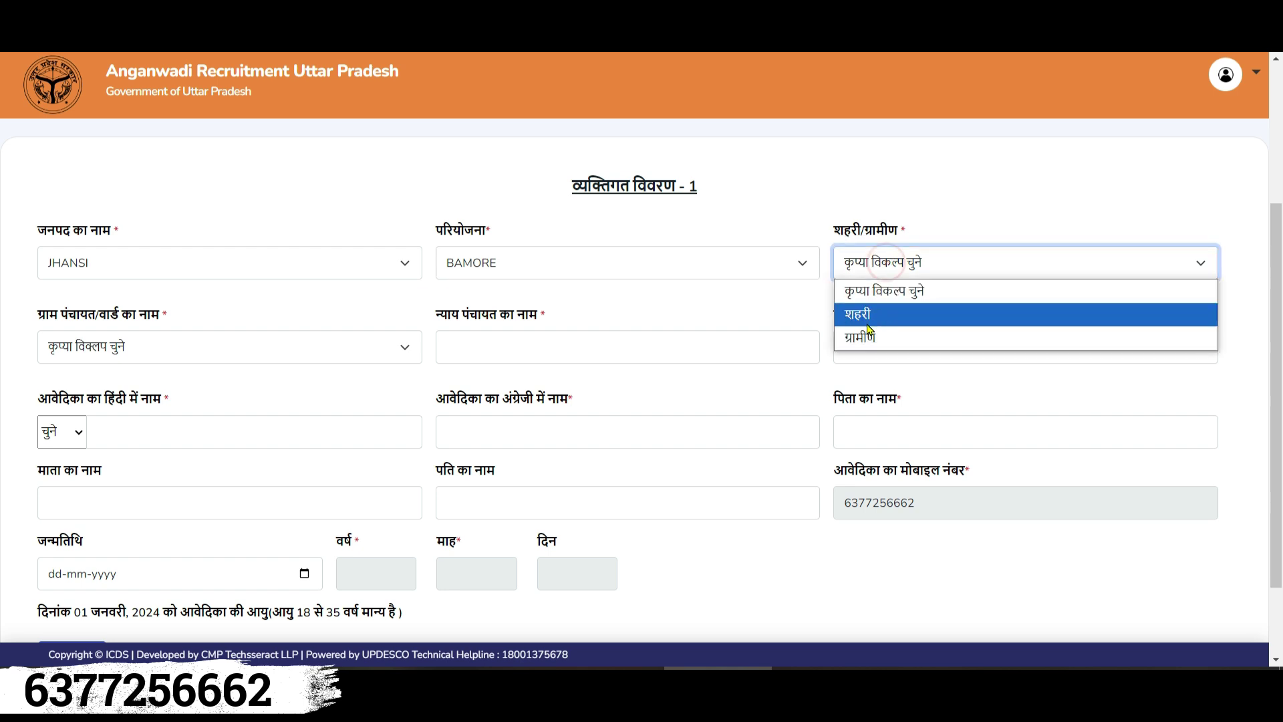
left_click(912, 338)
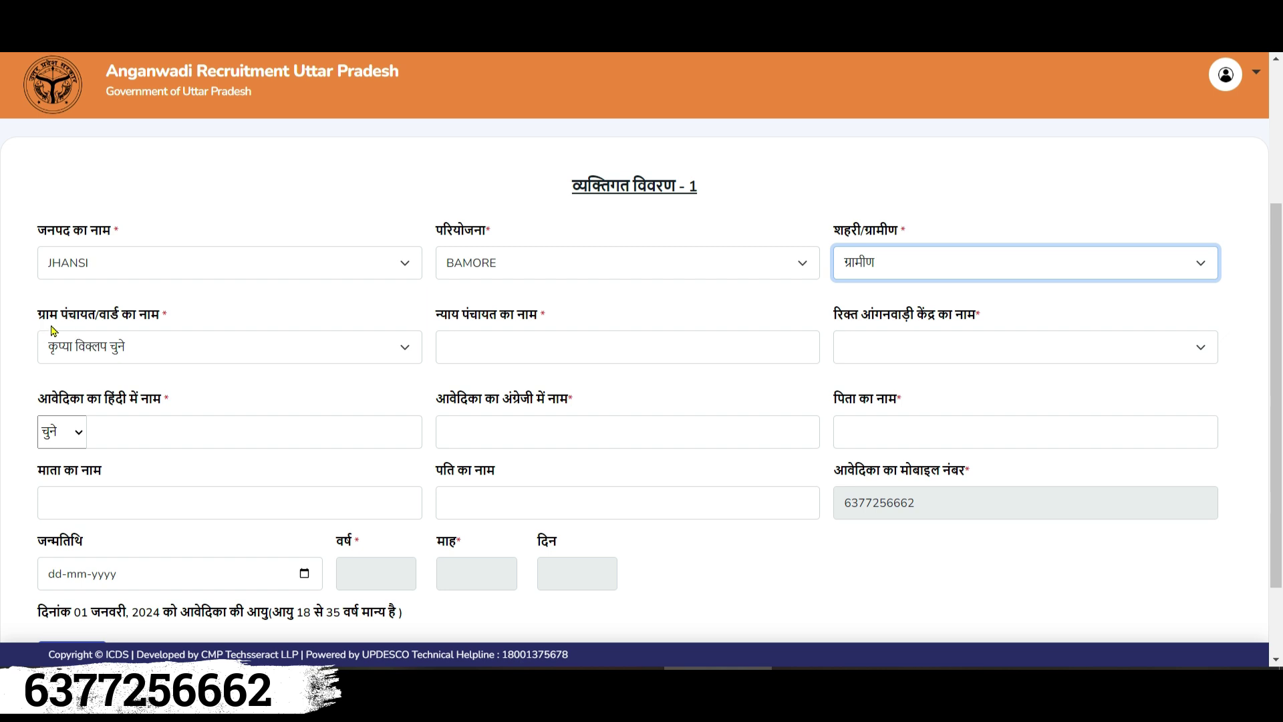
Step: Choose KURETHA as the gram panchayat and KURETHA II as the vacant Anganwadi centre
left_click(100, 337)
scroll(106, 200, "down", 10)
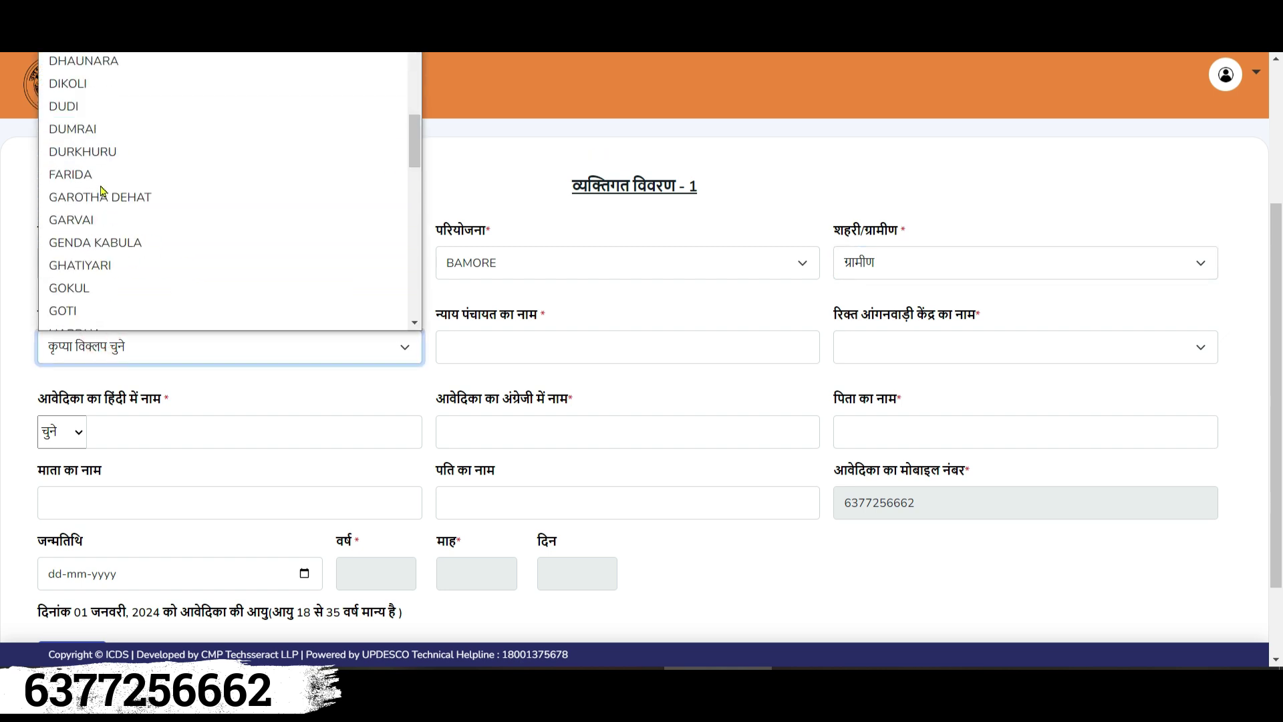
scroll(111, 254, "up", 10)
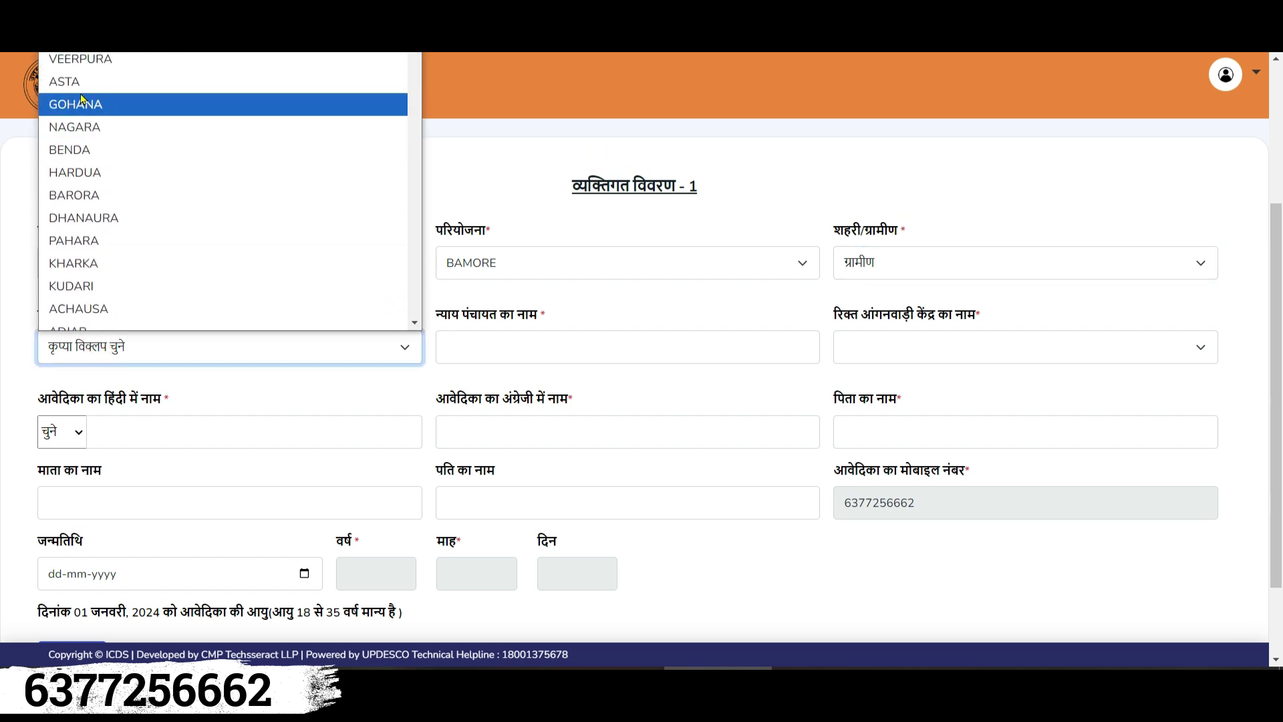
scroll(109, 250, "down", 6)
scroll(108, 251, "down", 3)
left_click(108, 251)
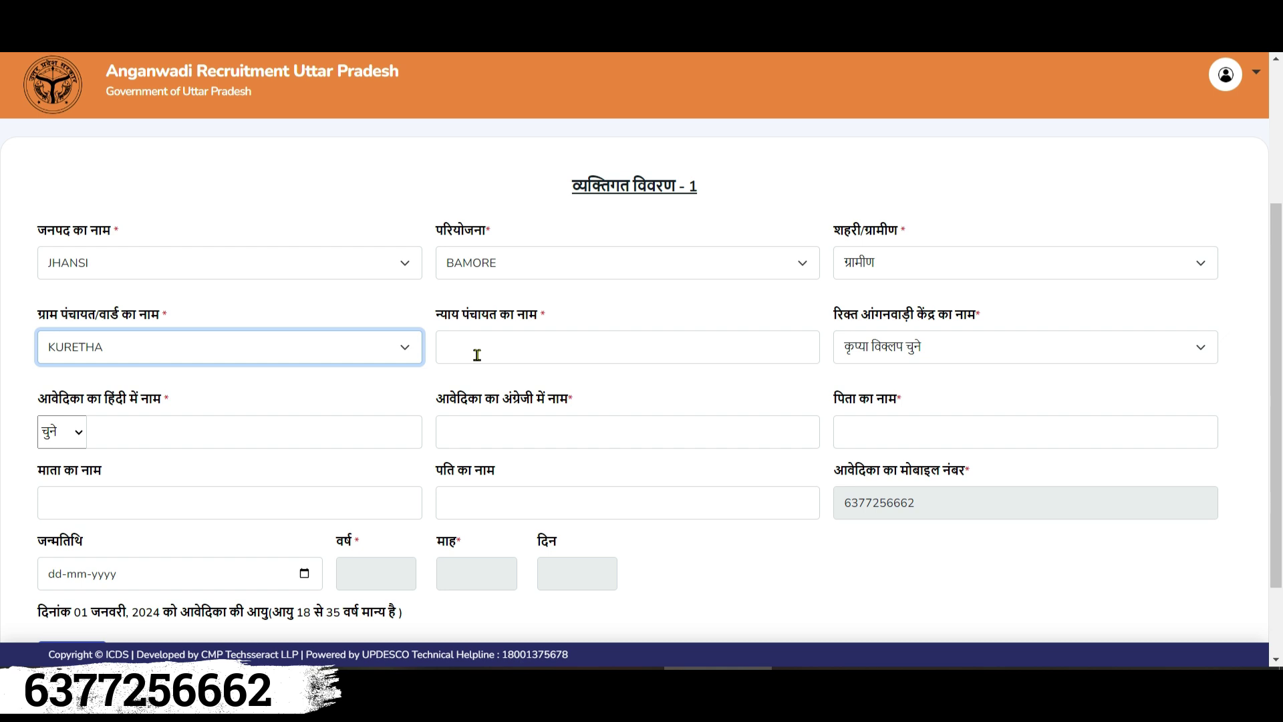
left_click(478, 355)
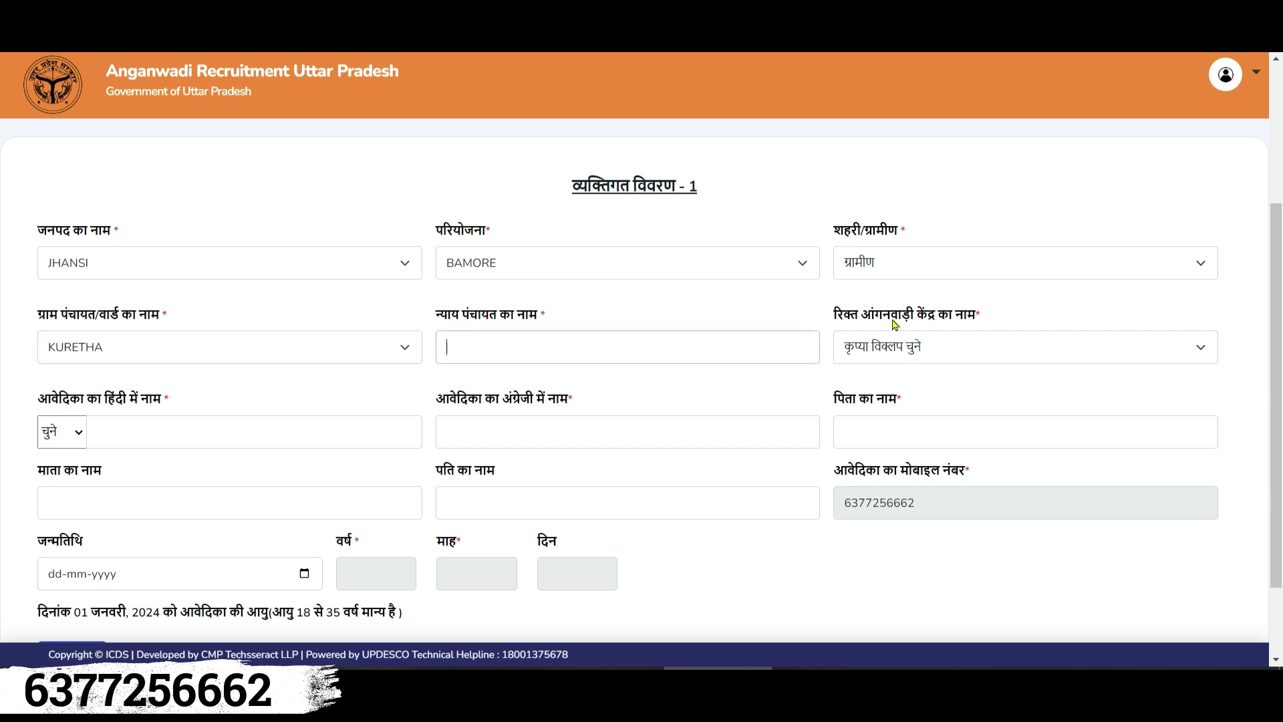
left_click(922, 349)
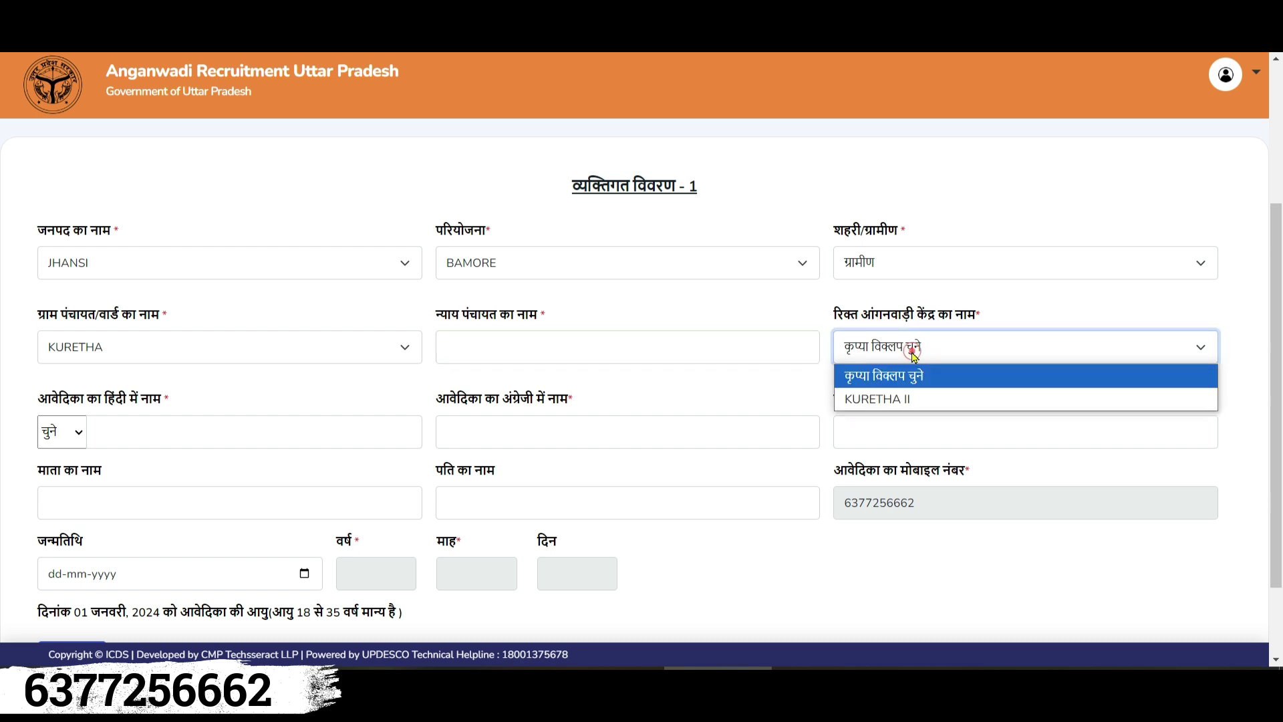
left_click(878, 399)
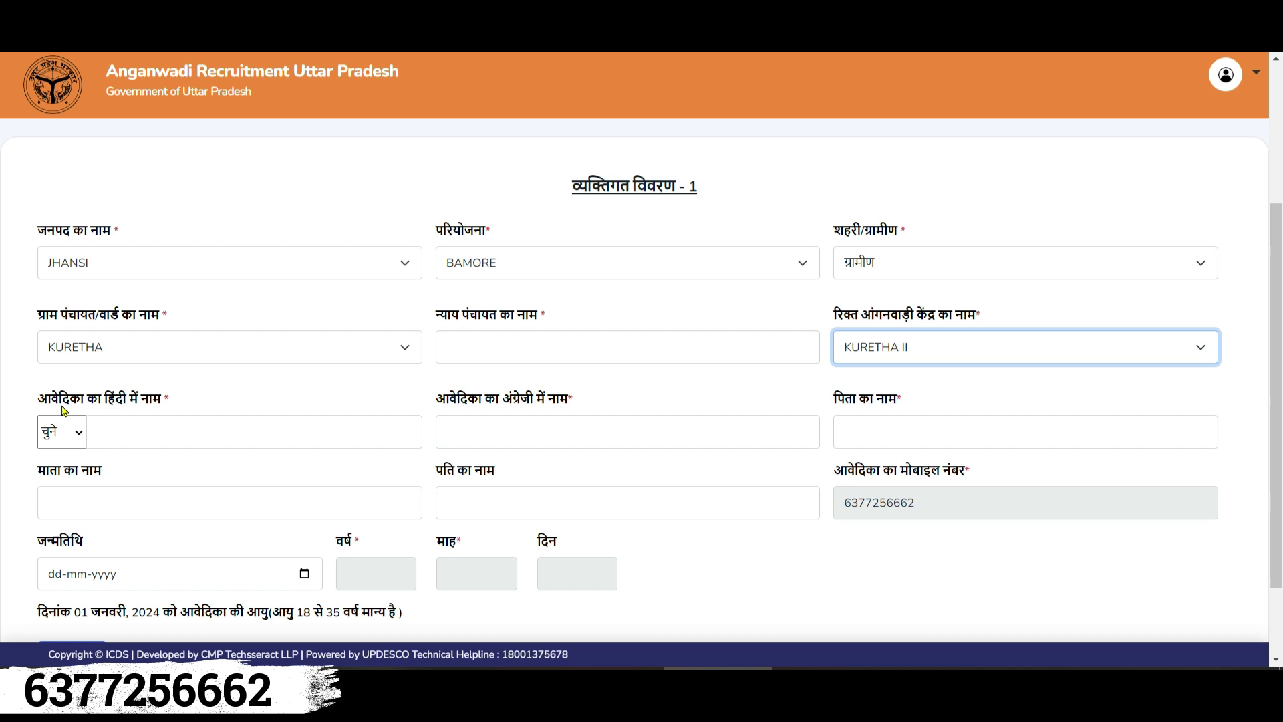
Step: Set the title before the applicant's Hindi name to कुमारी
left_click(127, 433)
left_click(209, 393)
left_click(62, 445)
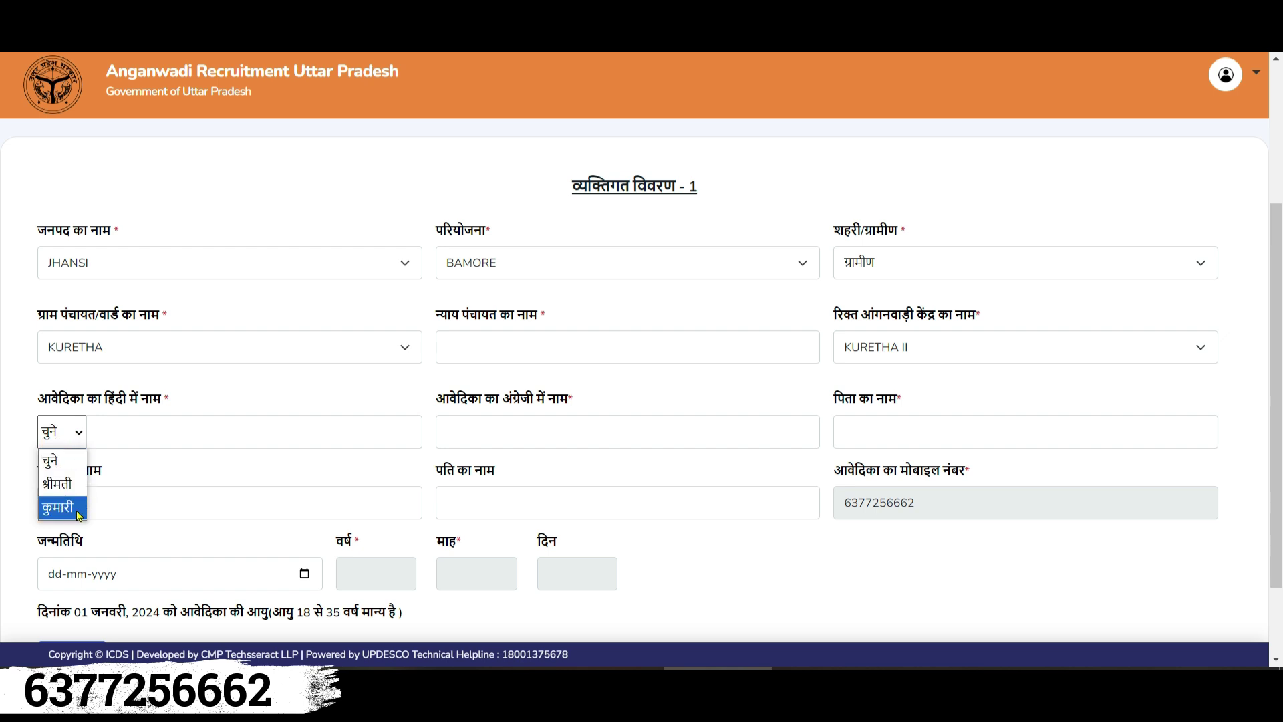
left_click(55, 507)
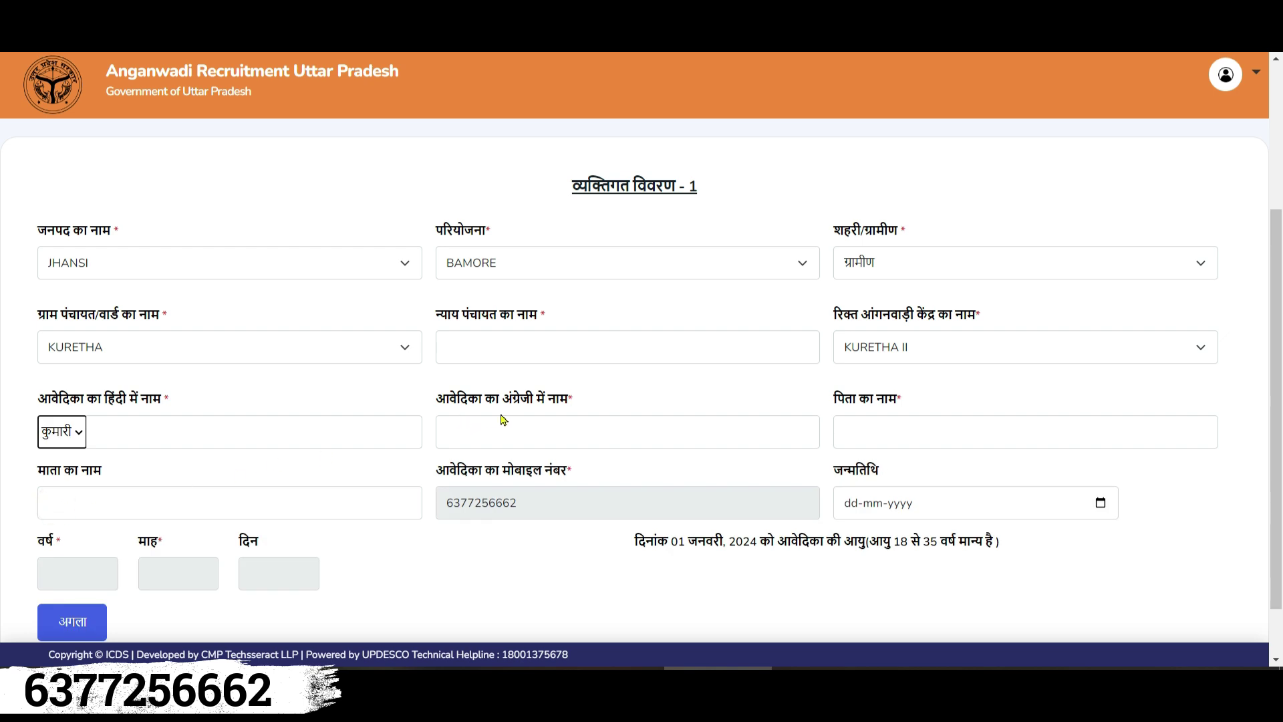
Step: Fill in nyay panchayat RAMPUR, the applicant's and parents' names and the date of birth, and submit Personal Details 1
left_click(115, 440)
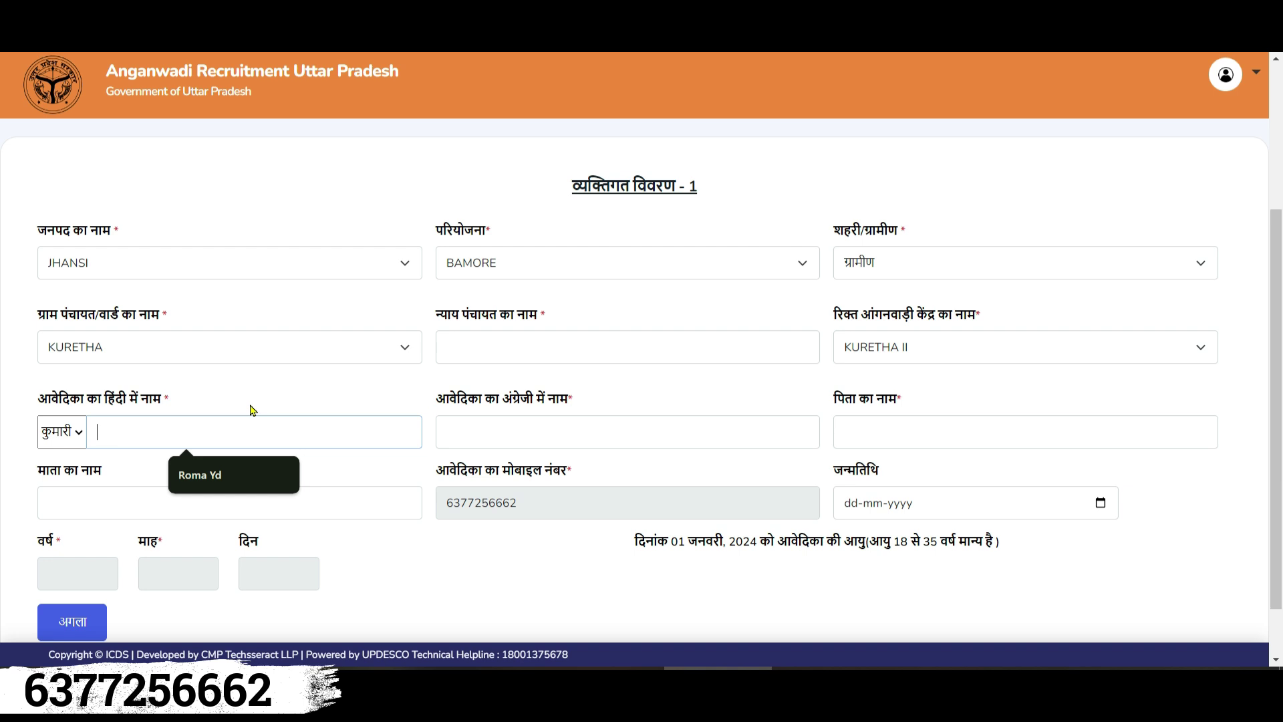
left_click(378, 387)
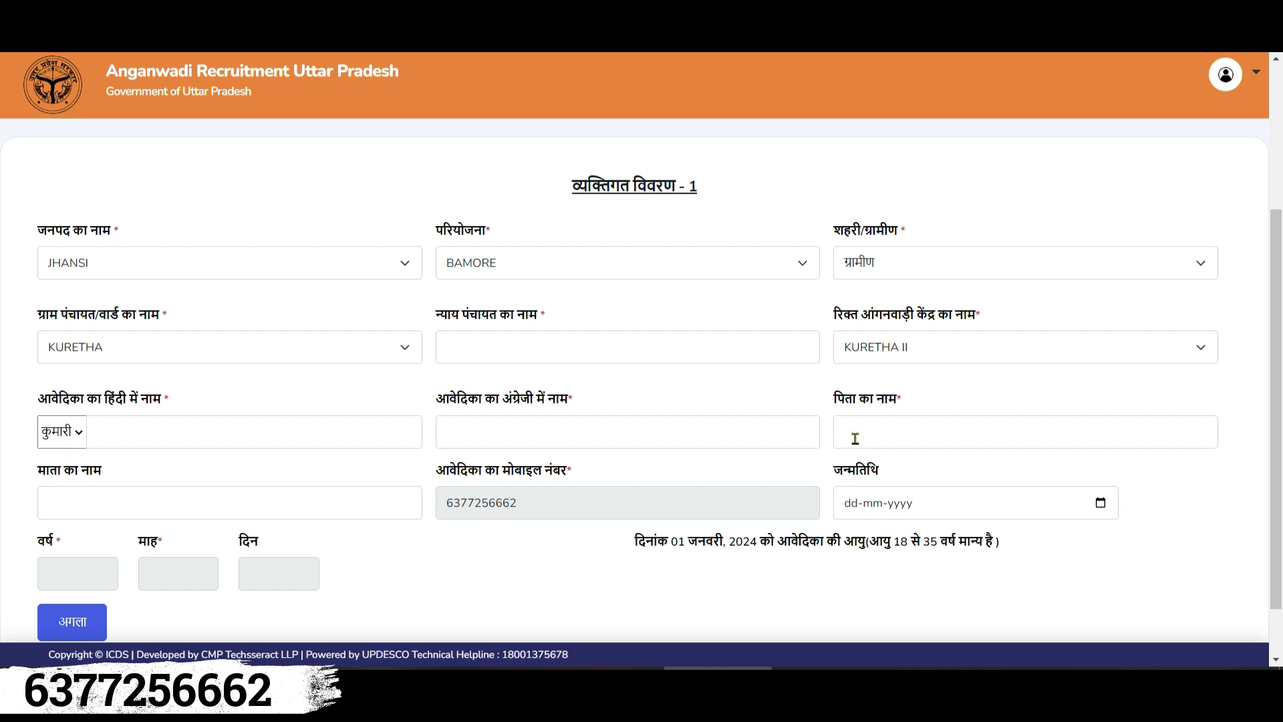
left_click(121, 510)
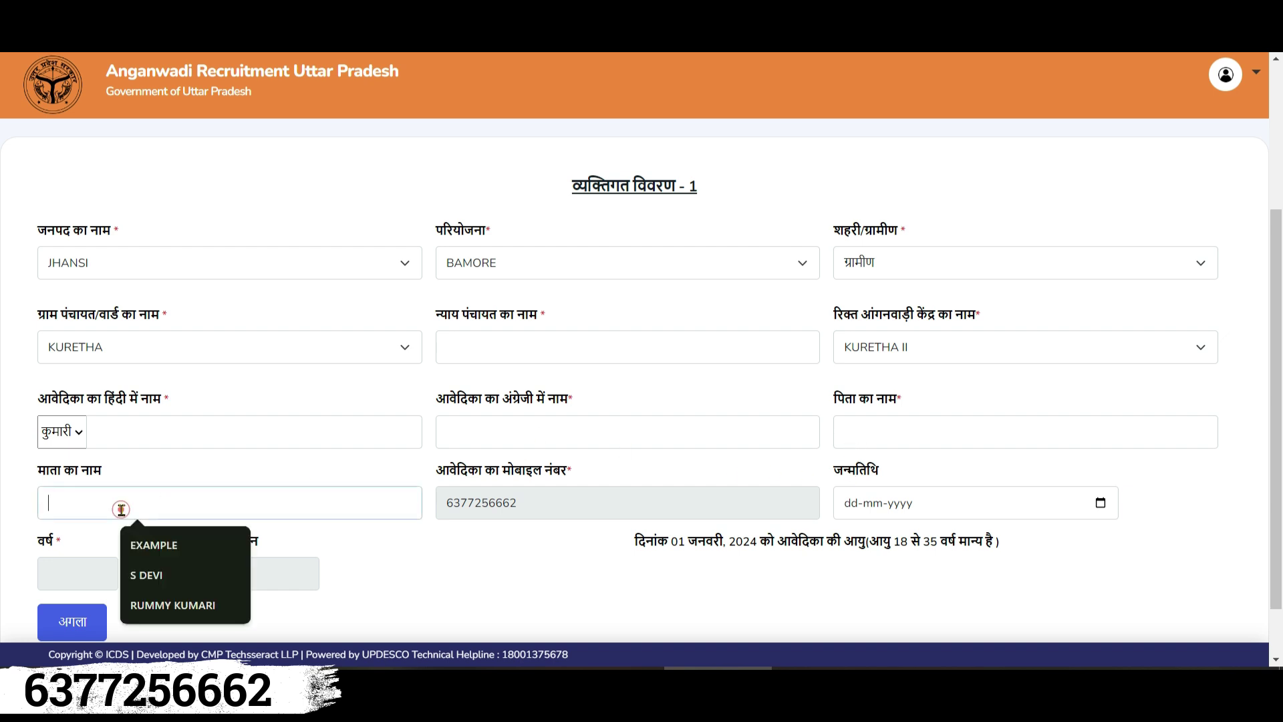
left_click(208, 481)
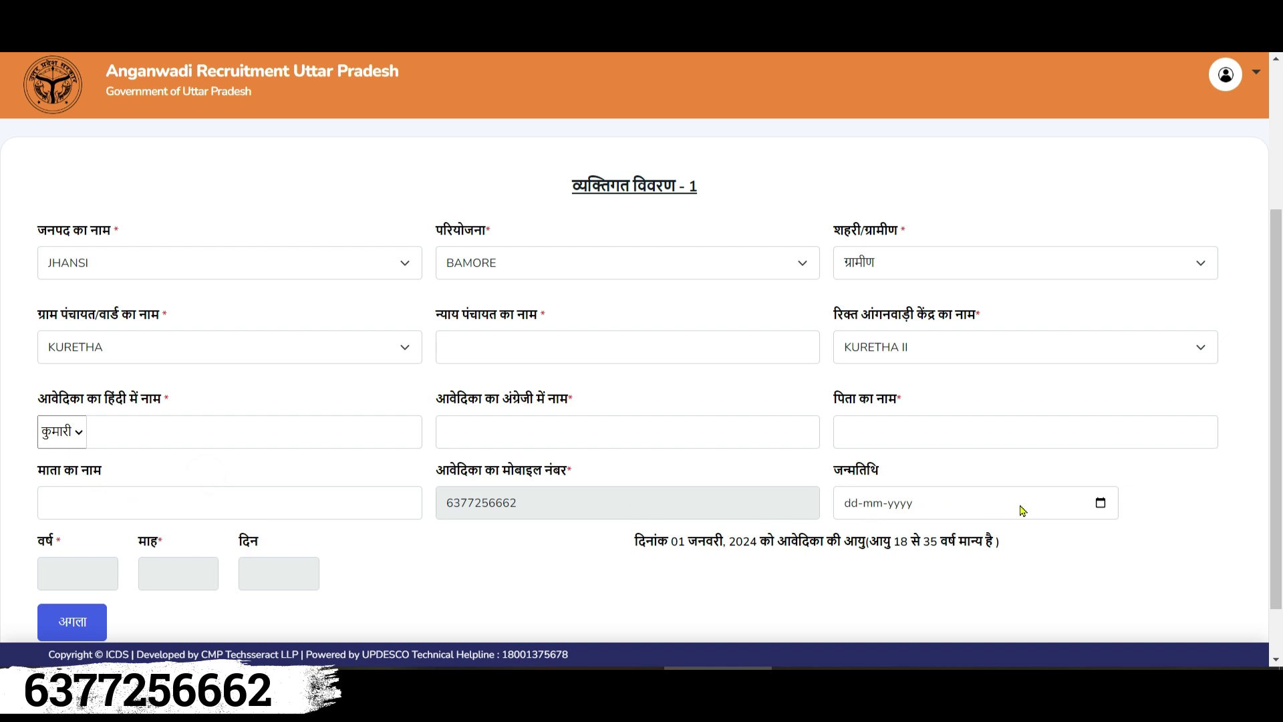
scroll(455, 478, "down", 1)
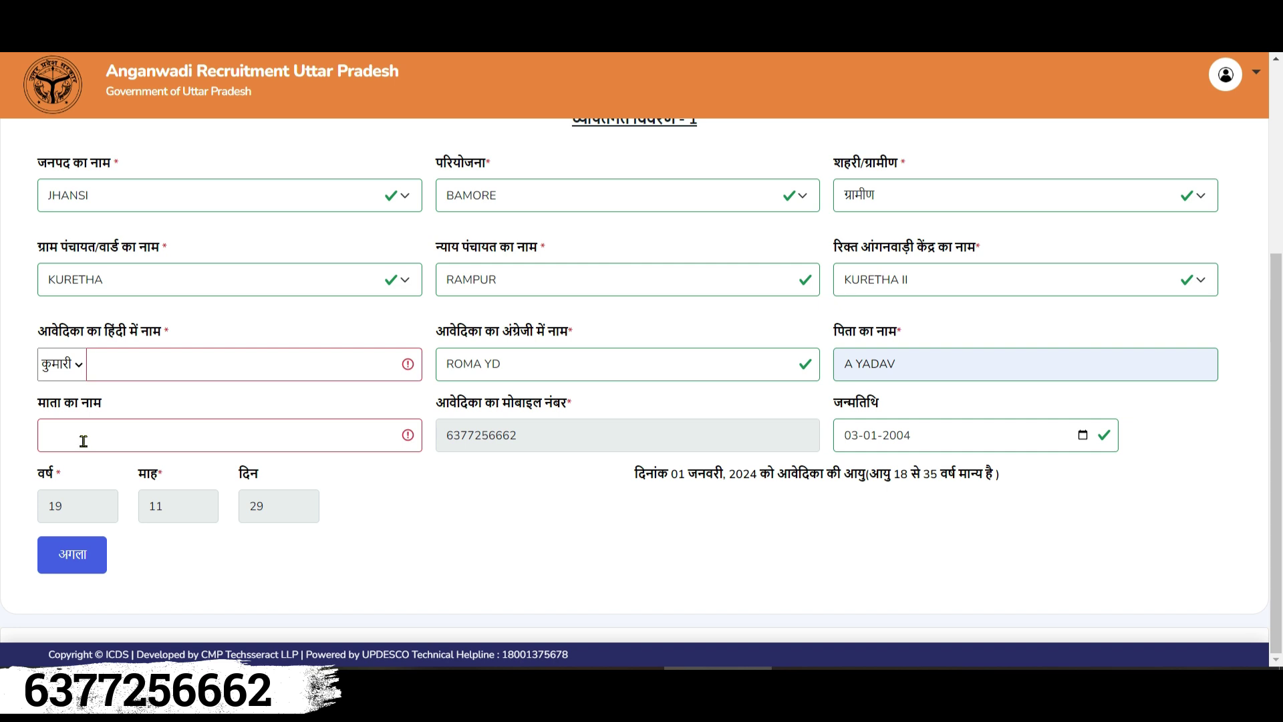
left_click(78, 568)
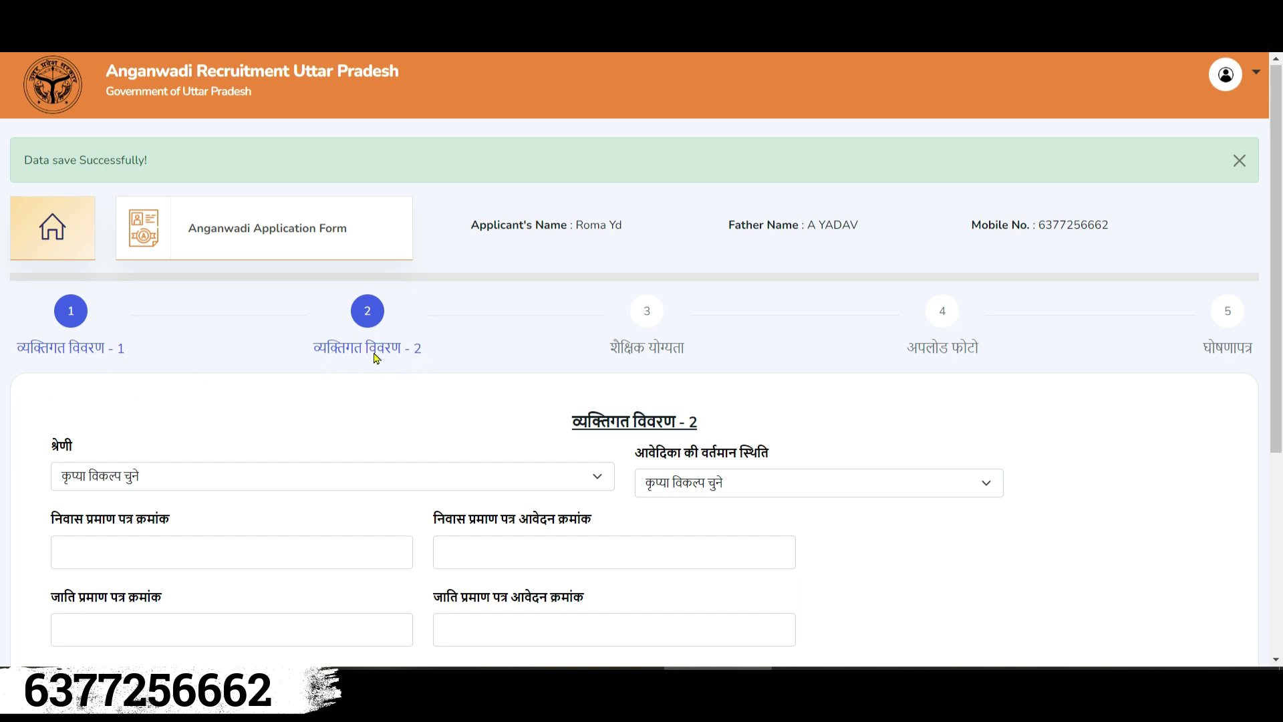
Step: In Personal Details 2, set the applicant's category to अन्य पिछड़ा वर्ग
scroll(458, 408, "down", 3)
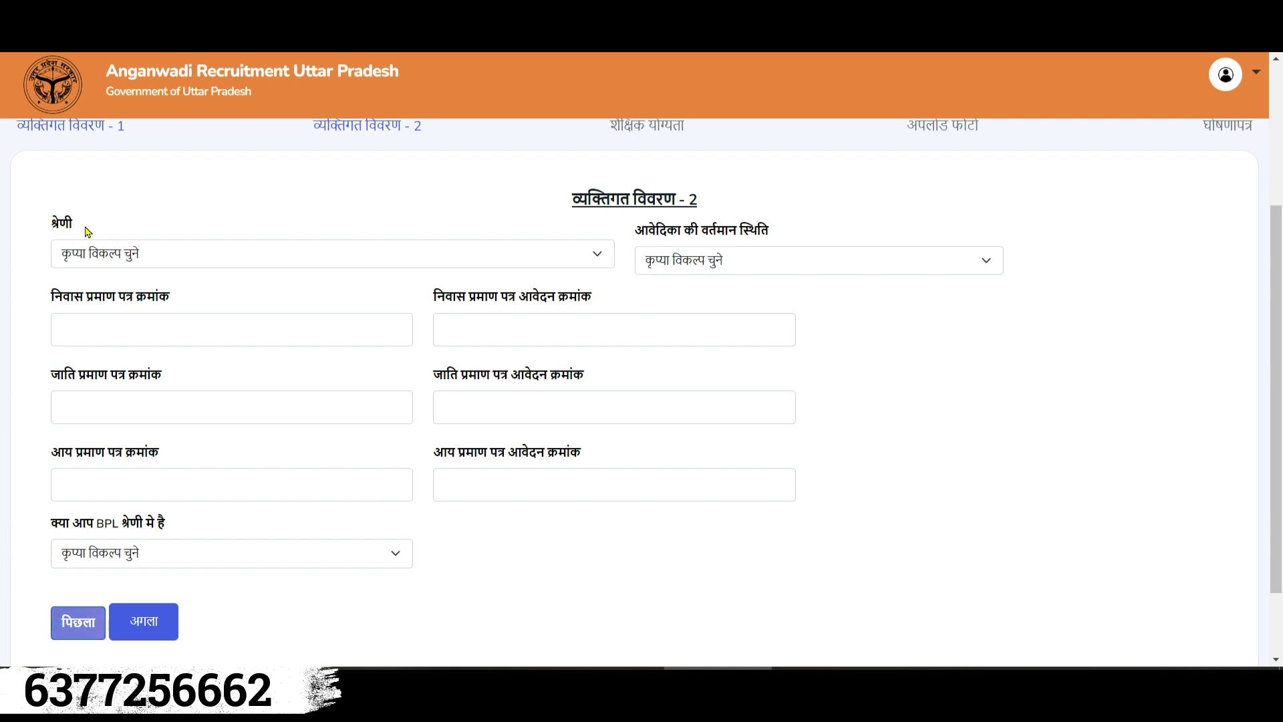
left_click(105, 256)
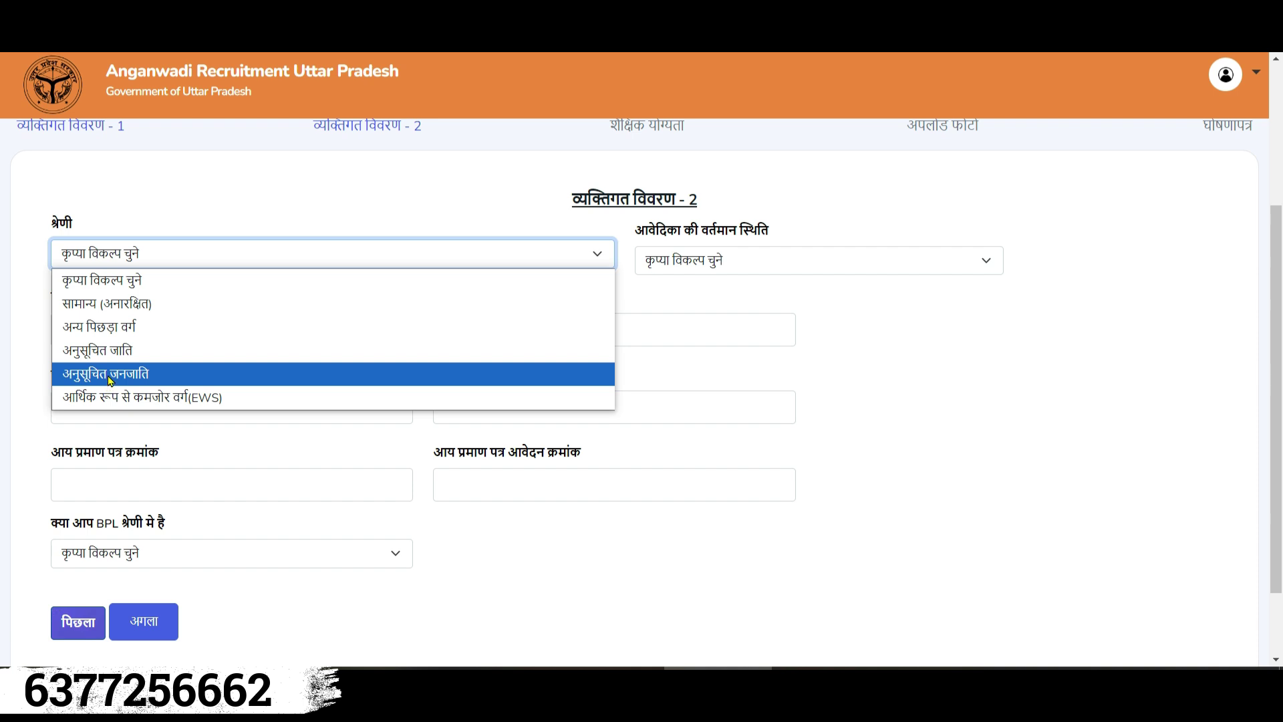
left_click(111, 330)
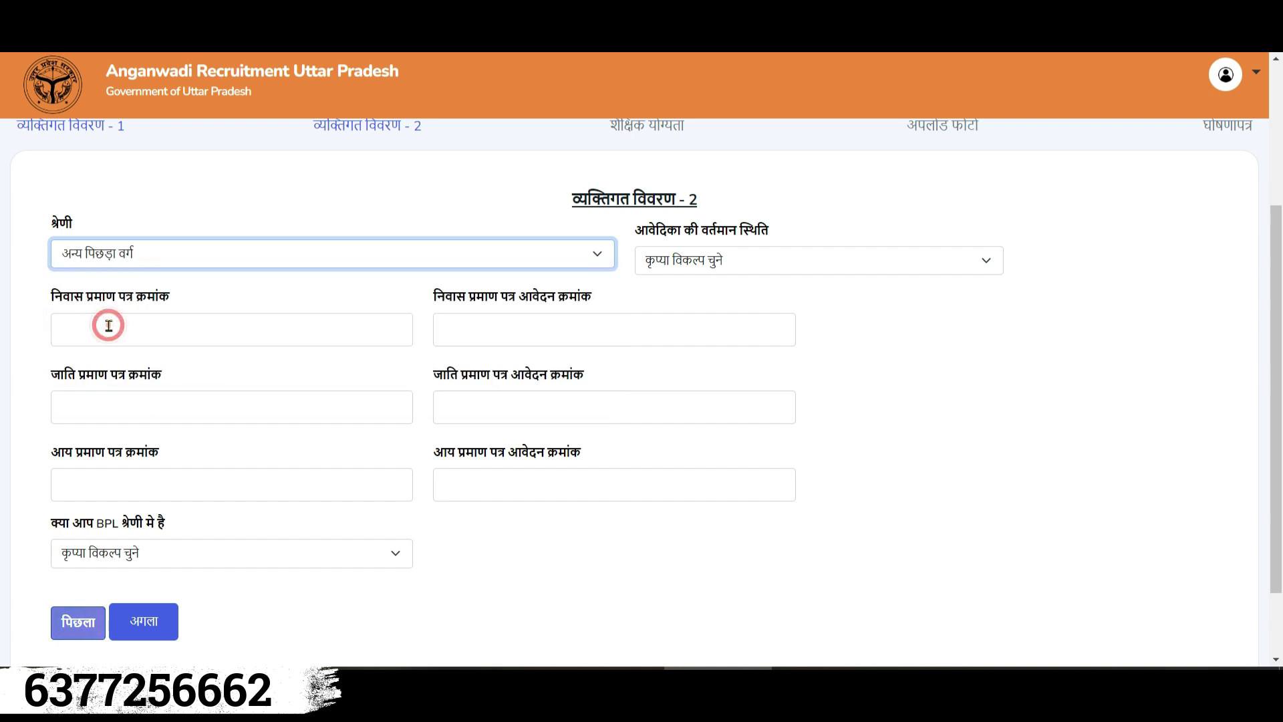
left_click(105, 319)
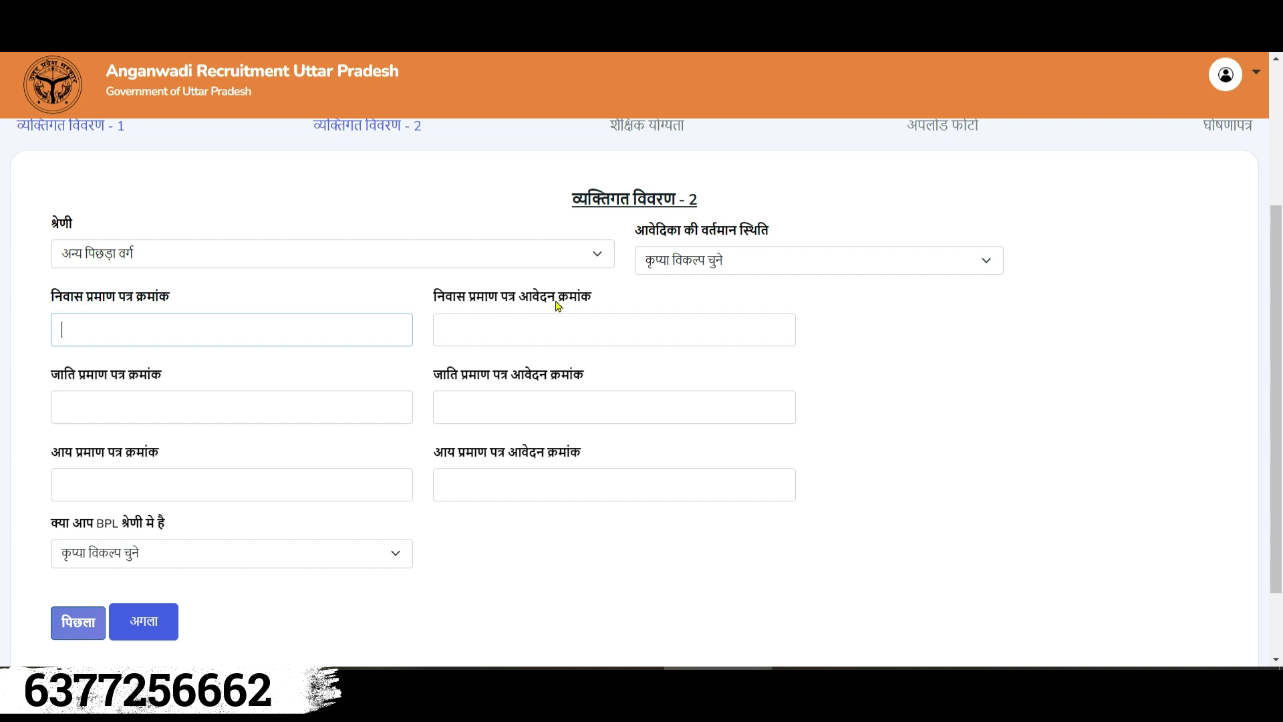
left_click(545, 337)
left_click(115, 409)
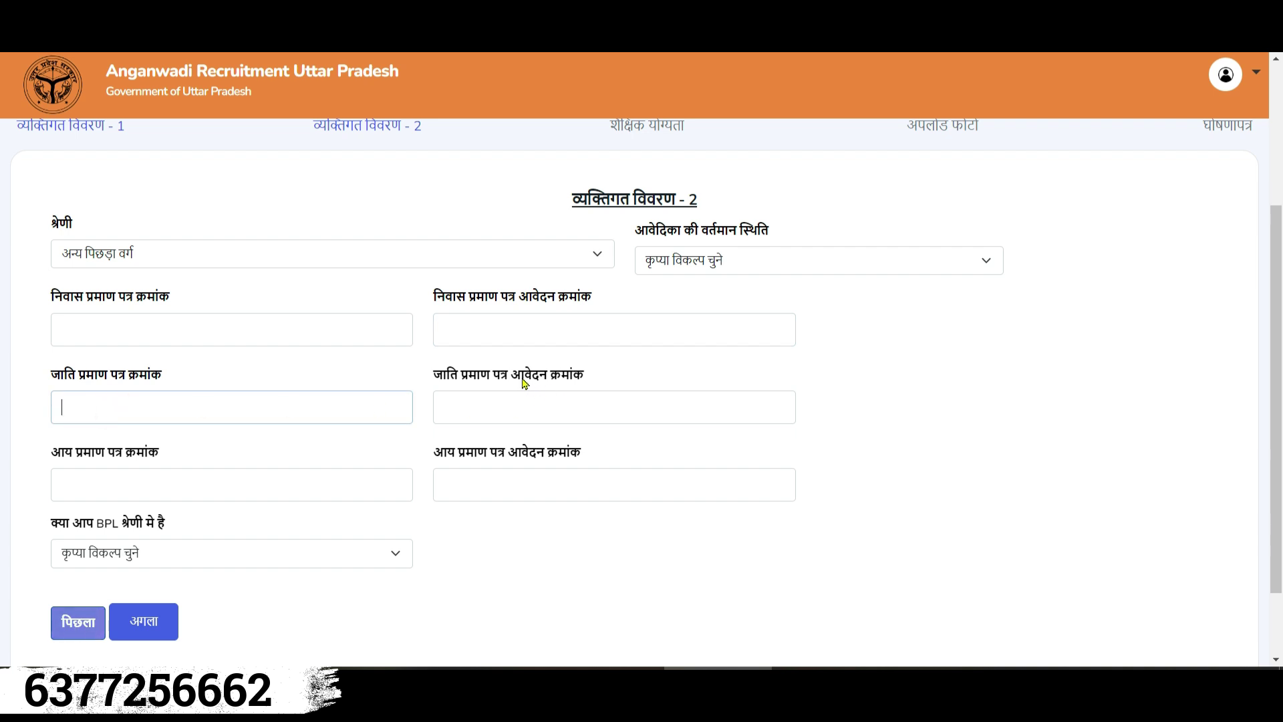
left_click(525, 414)
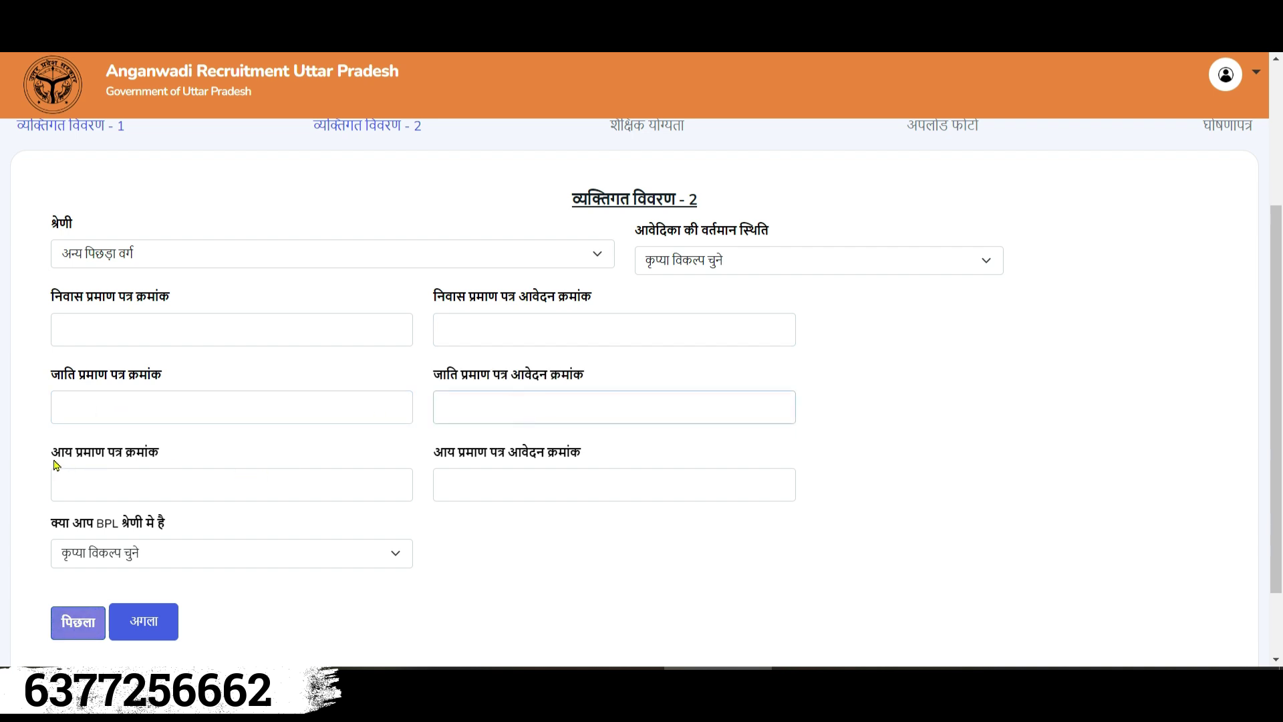
left_click(118, 494)
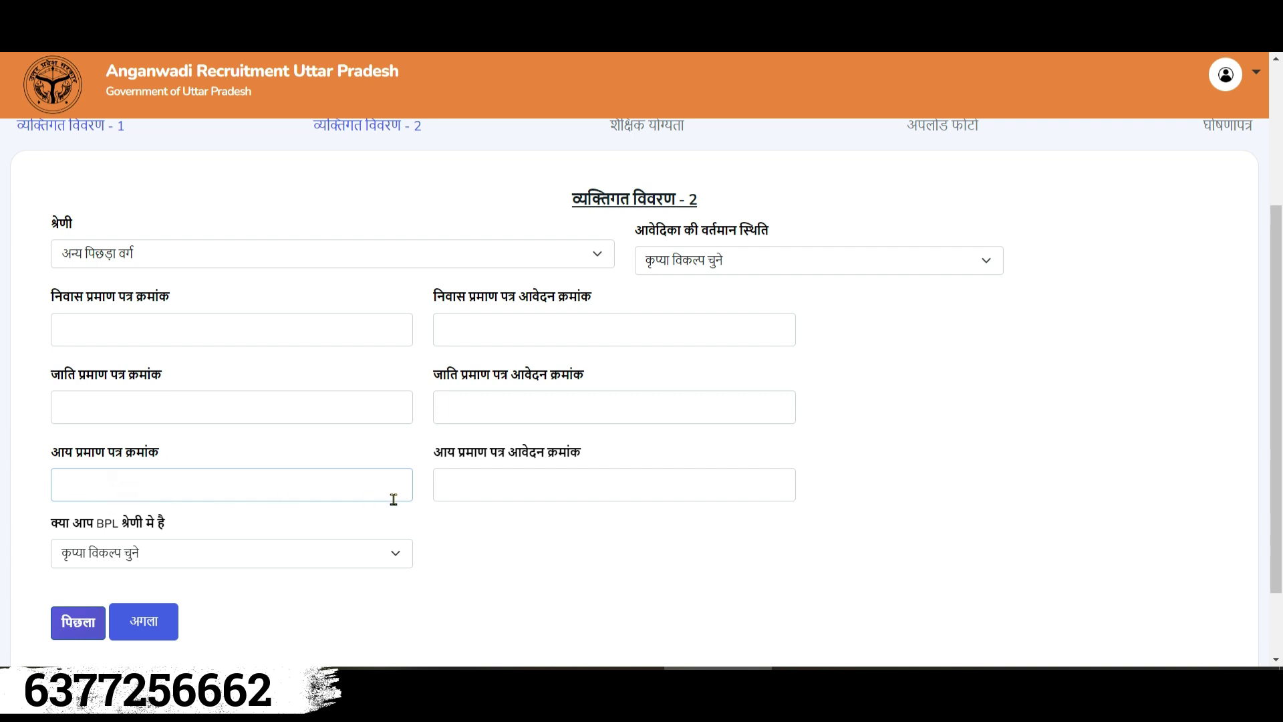
left_click(539, 488)
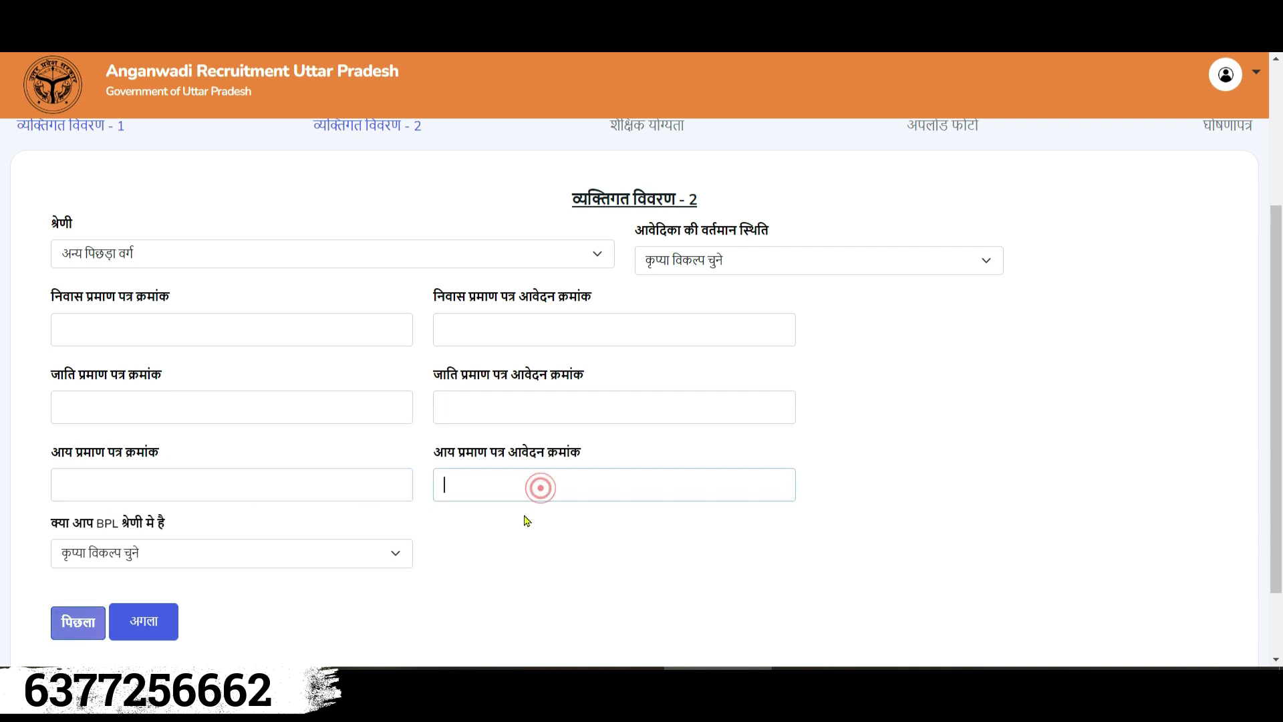
Step: Set the BPL status to नहीं and submit Personal Details 2
left_click(533, 548)
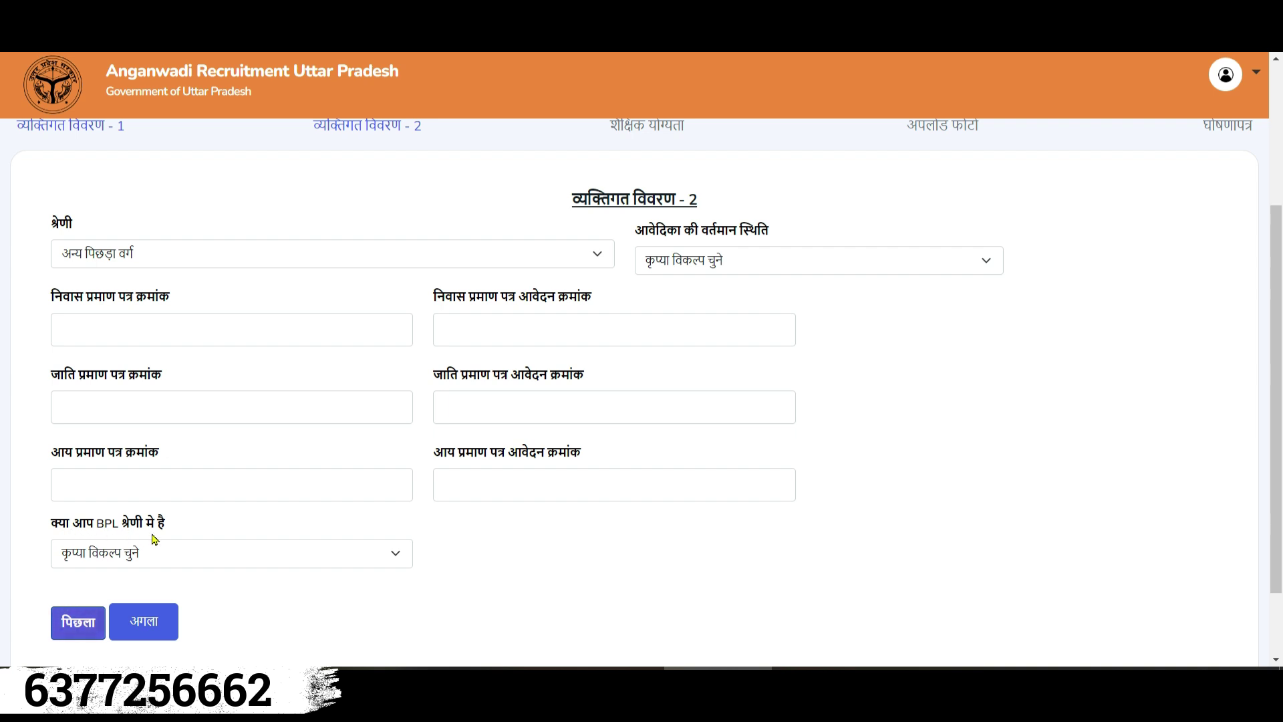
left_click(158, 555)
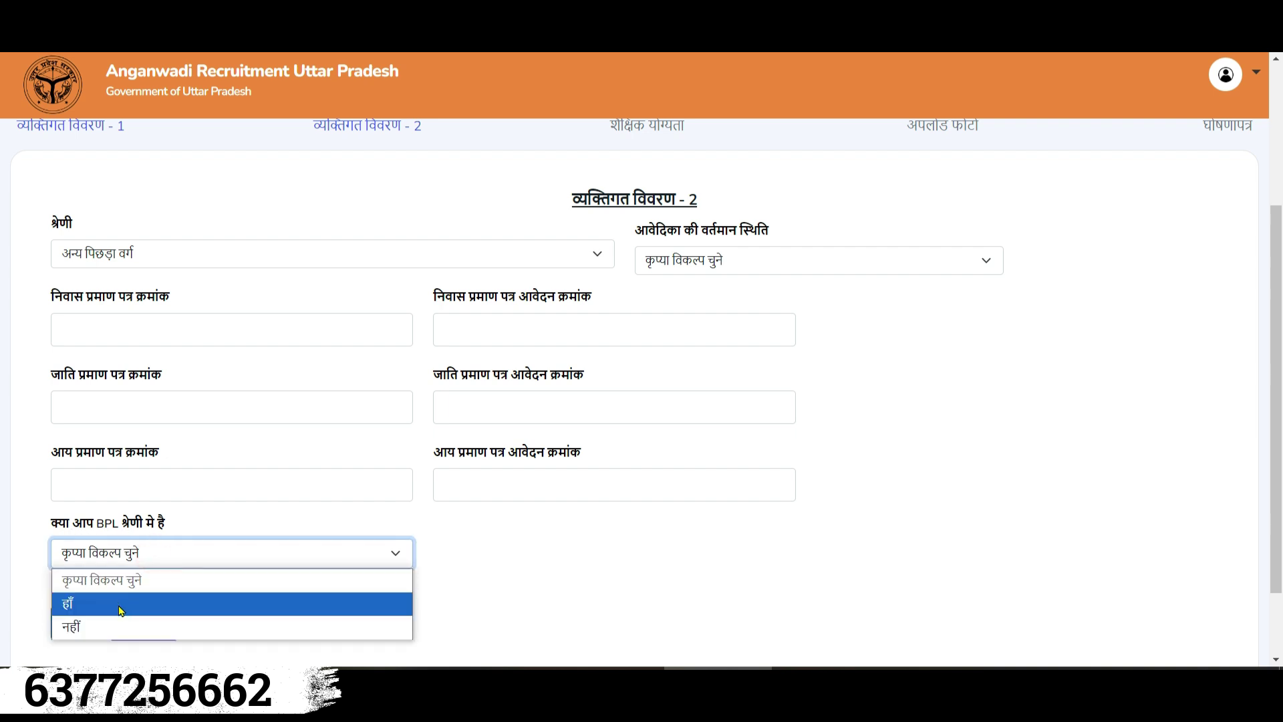
left_click(121, 607)
left_click(131, 565)
left_click(128, 624)
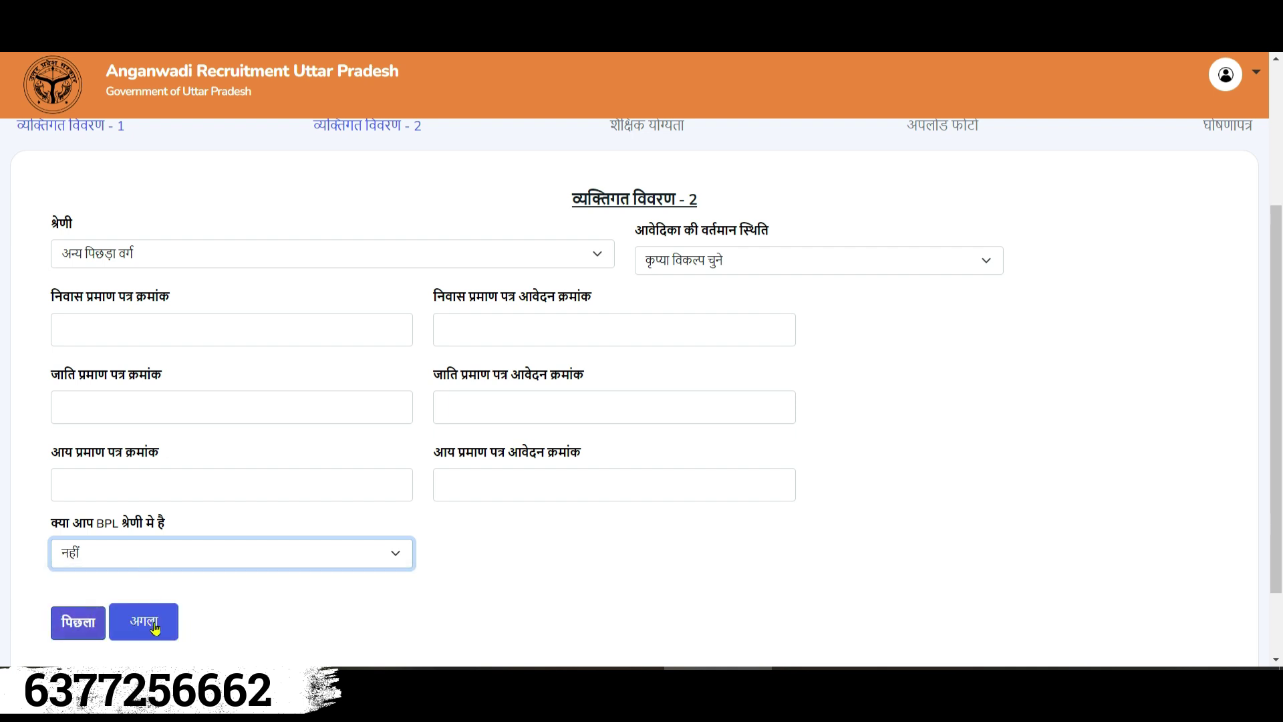
left_click(155, 628)
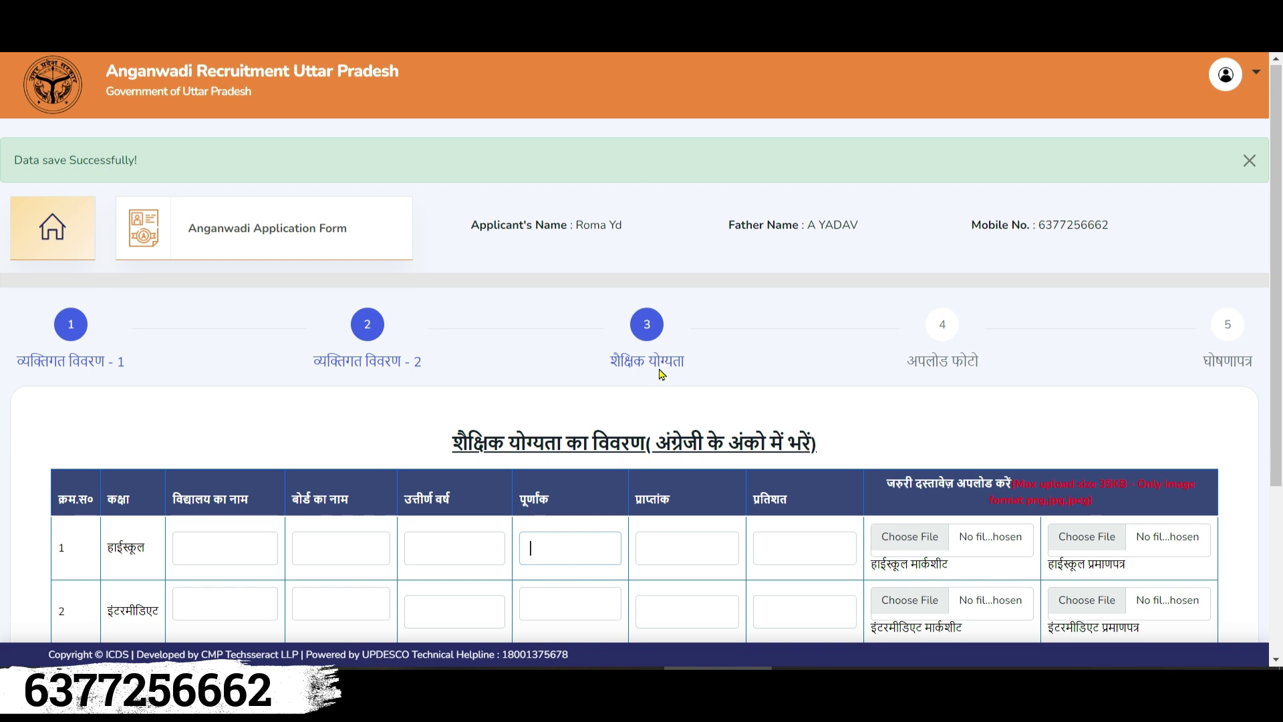
Step: Examine the school, board, passing year, marks and percentage fields in the educational qualification table and the size limit for document uploads
scroll(605, 364, "down", 3)
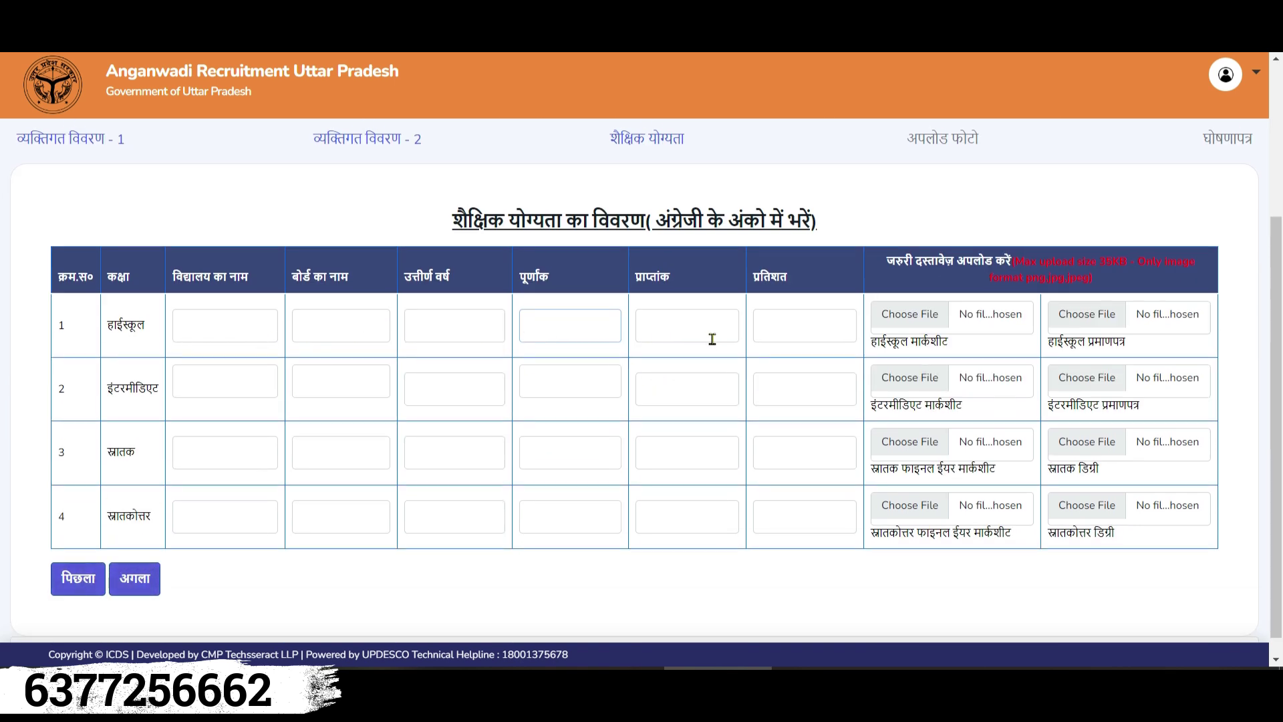
left_click(203, 387)
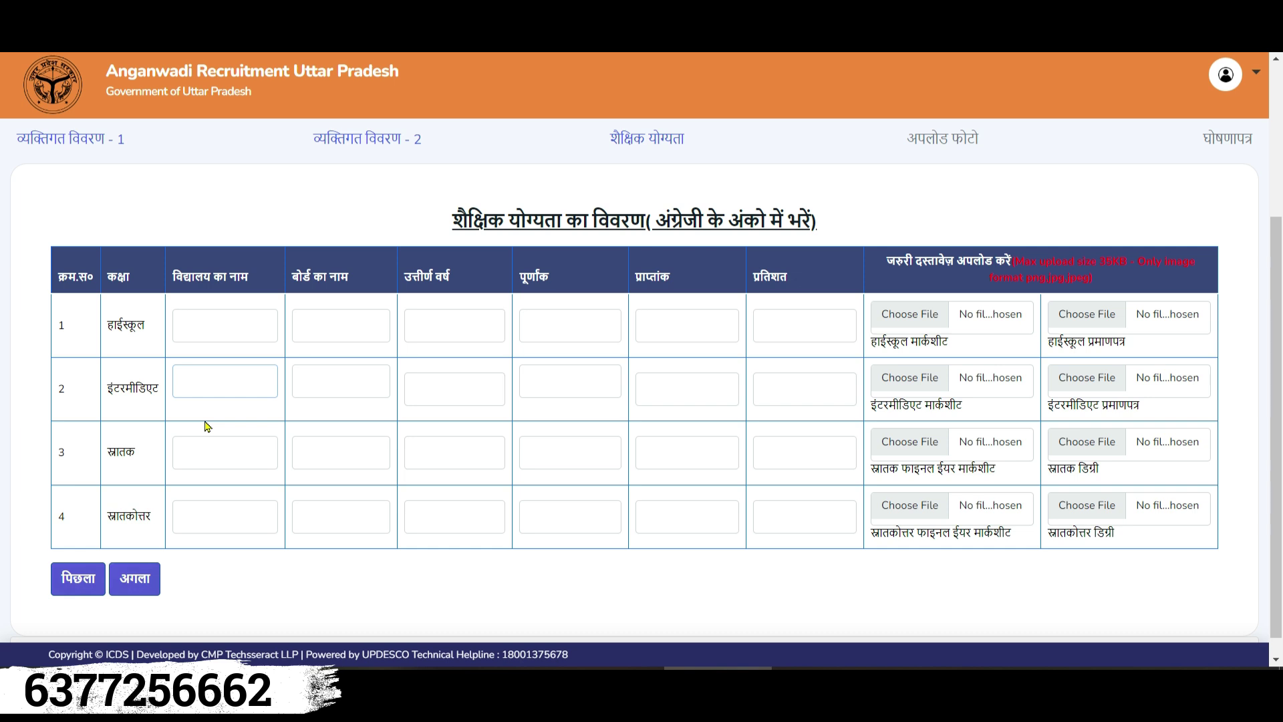
left_click(210, 459)
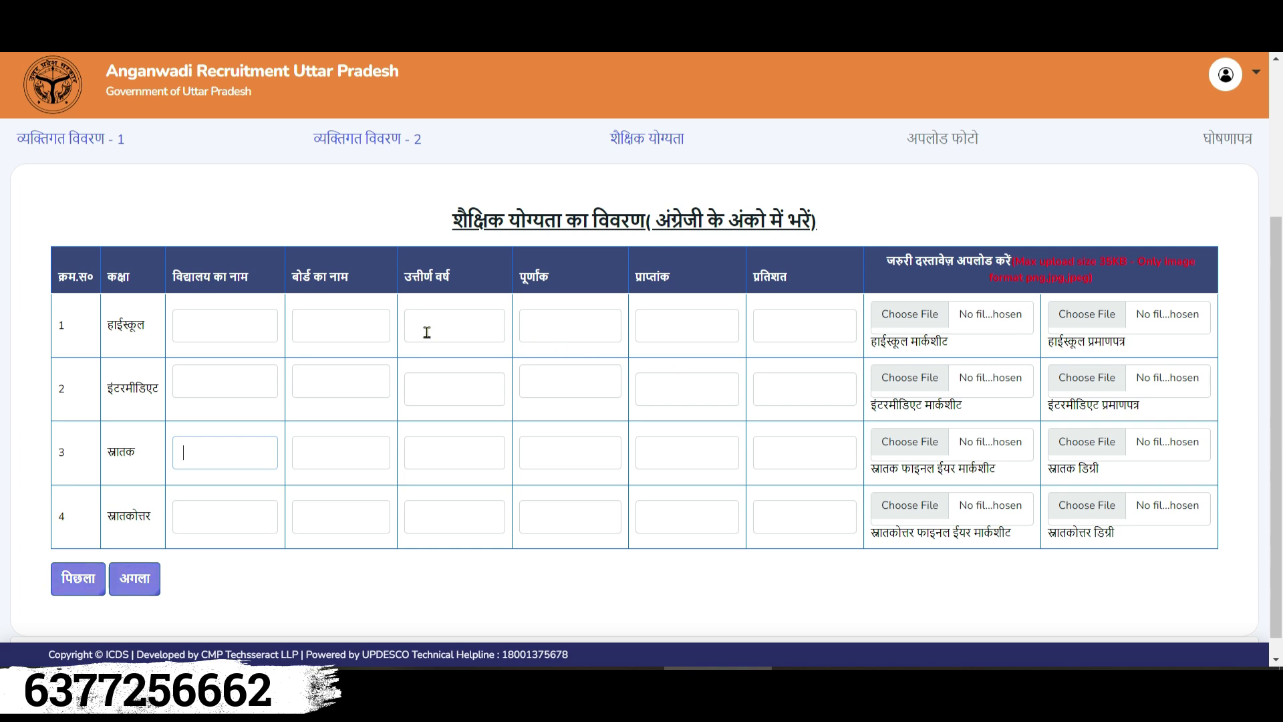
left_click(215, 326)
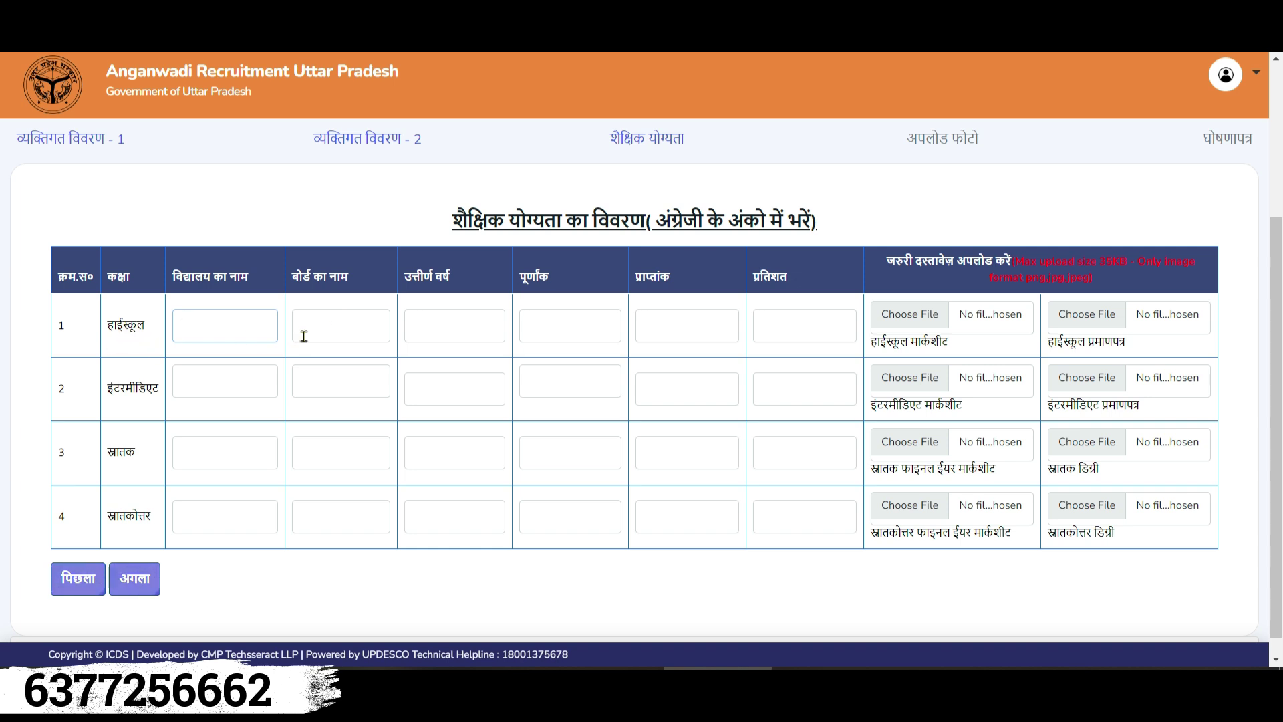
left_click(330, 388)
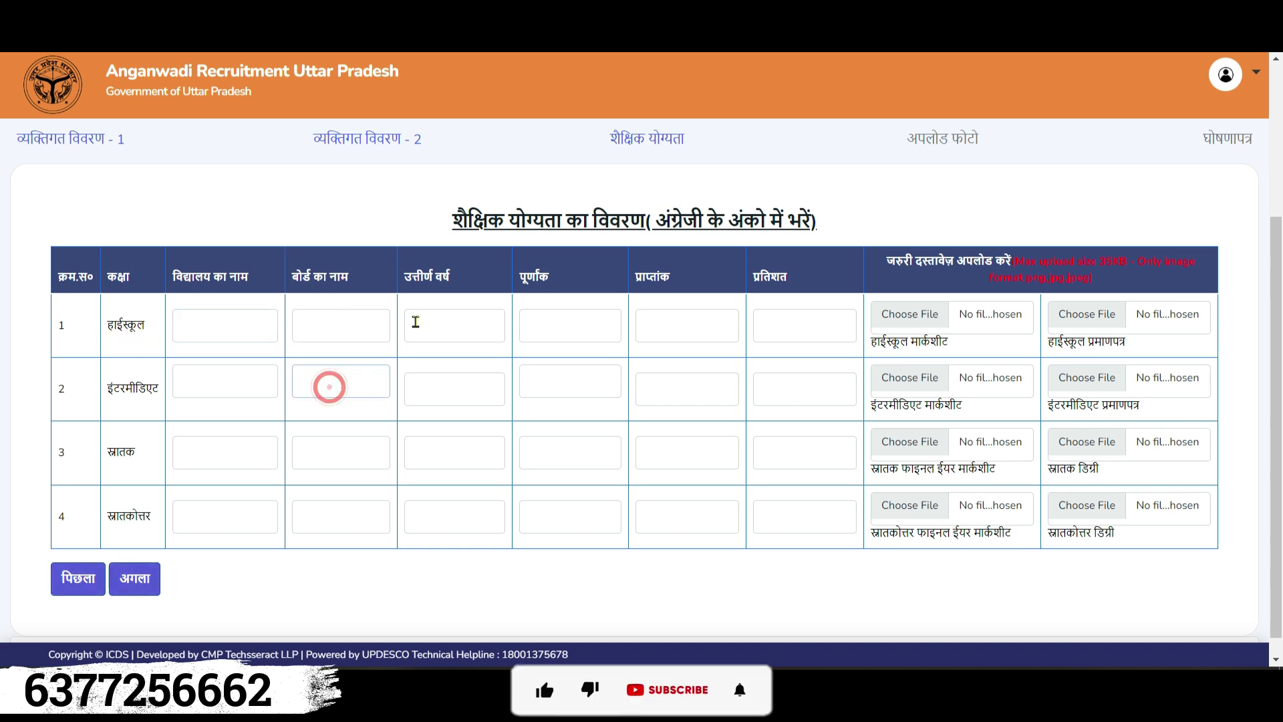
left_click(443, 391)
left_click(438, 325)
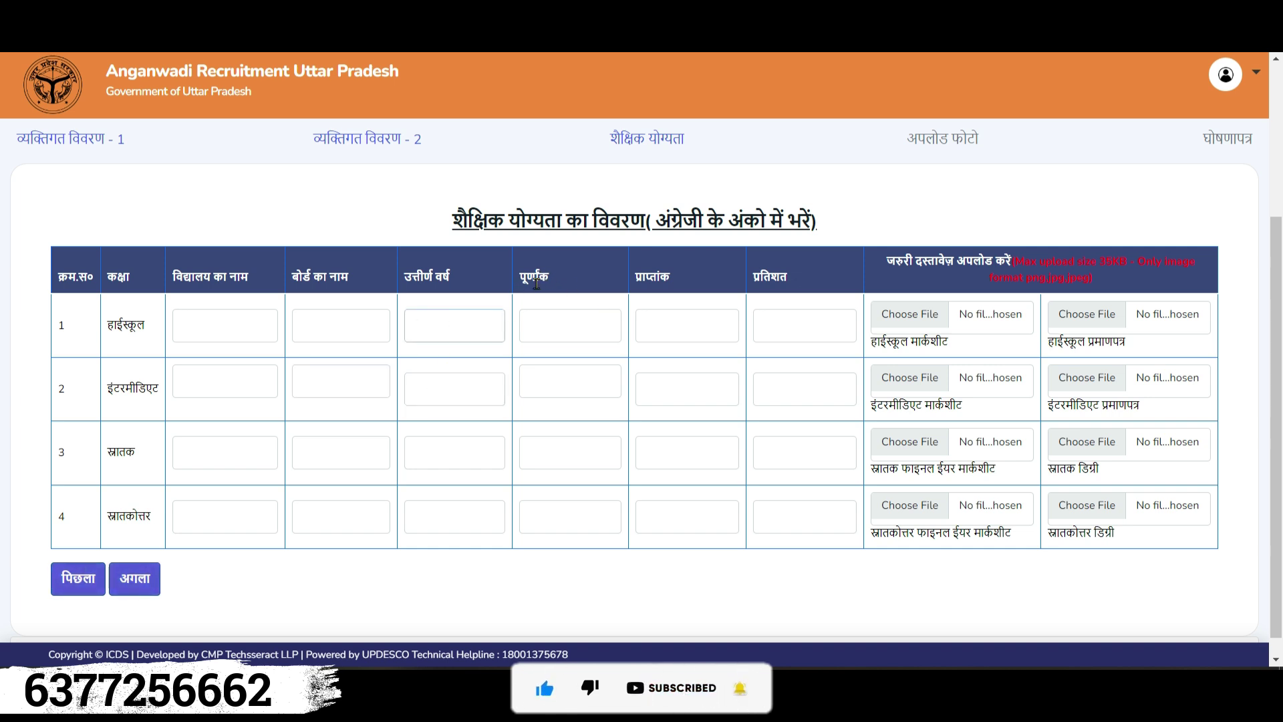
left_click(567, 332)
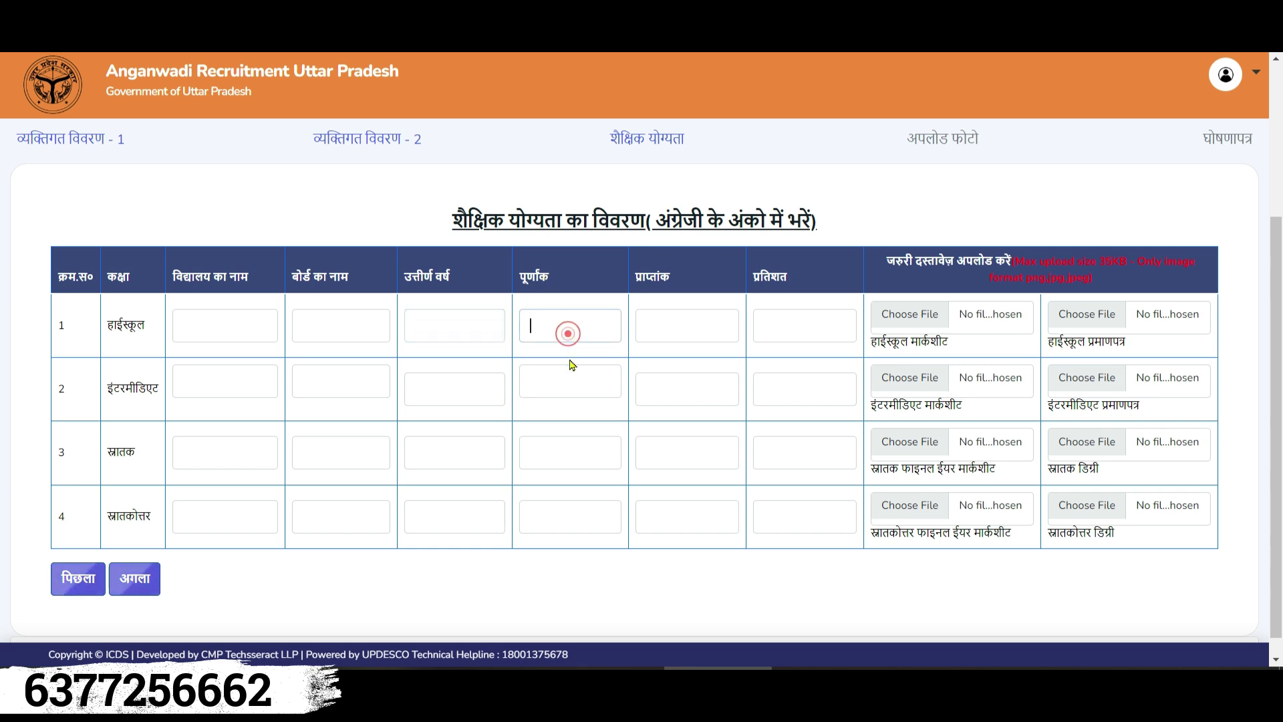
left_click(567, 376)
left_click(660, 328)
left_click(669, 390)
left_click(660, 328)
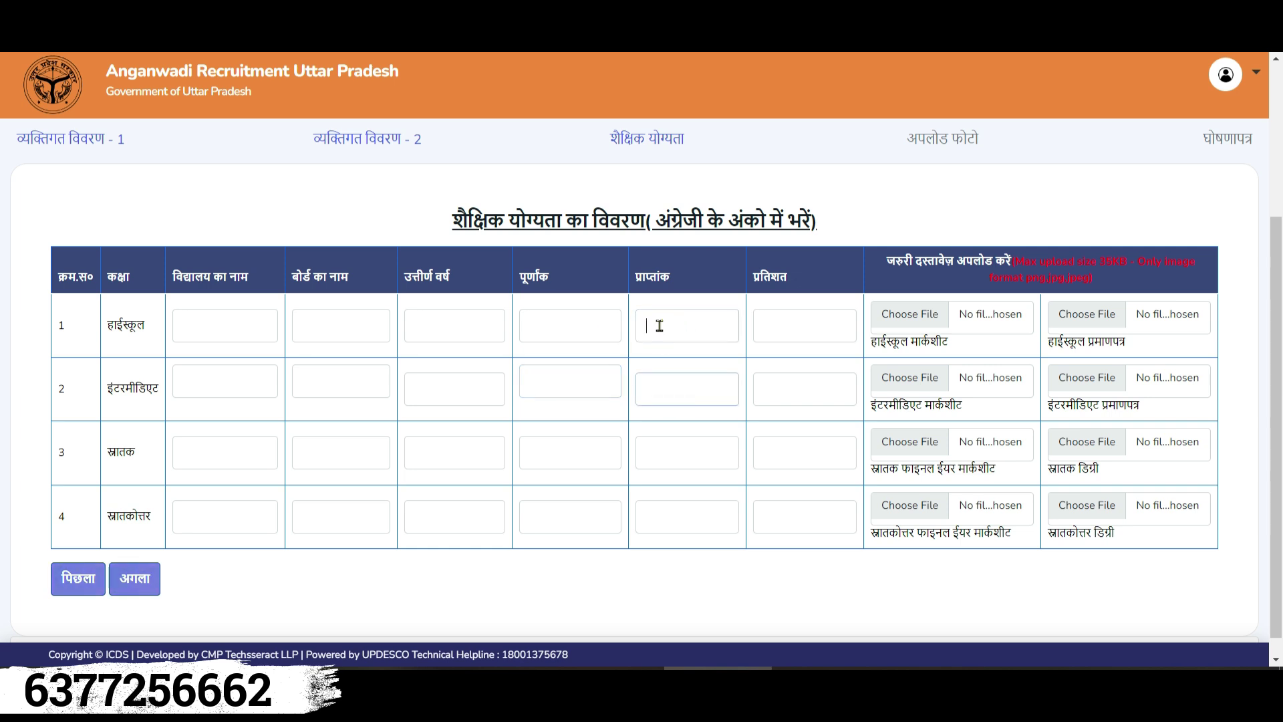
left_click(672, 385)
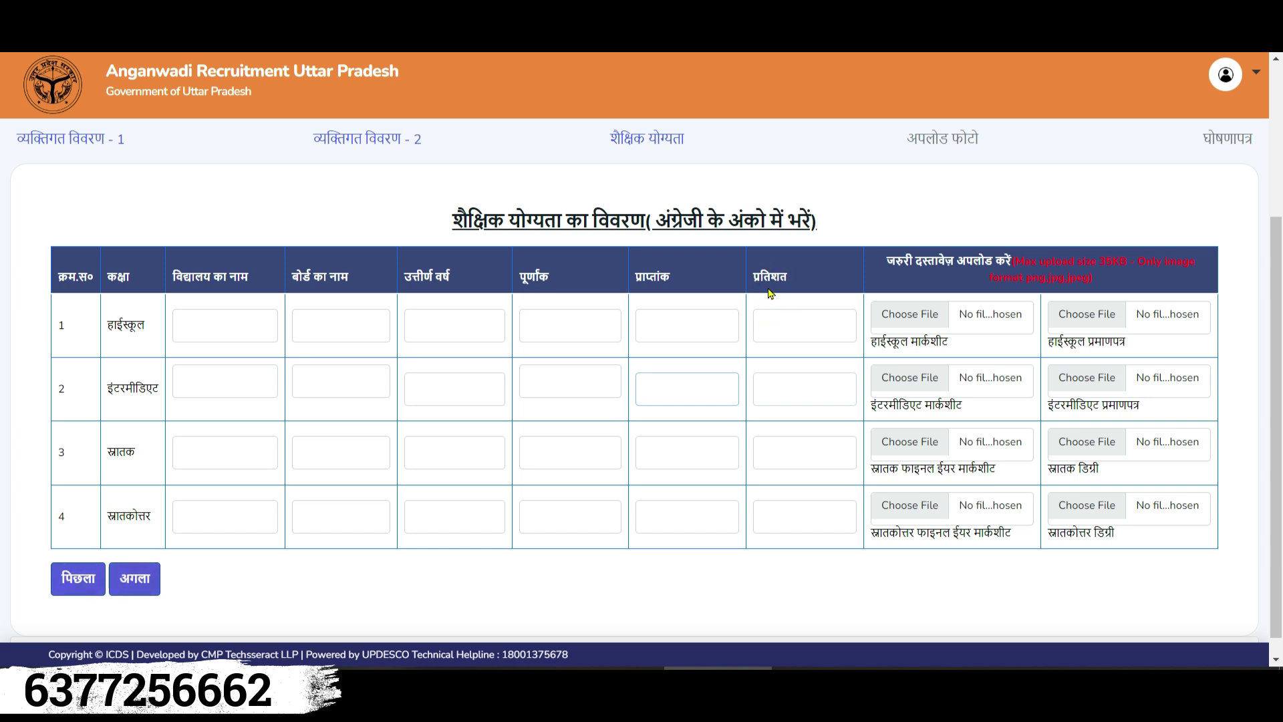
left_click(788, 339)
left_click(794, 375)
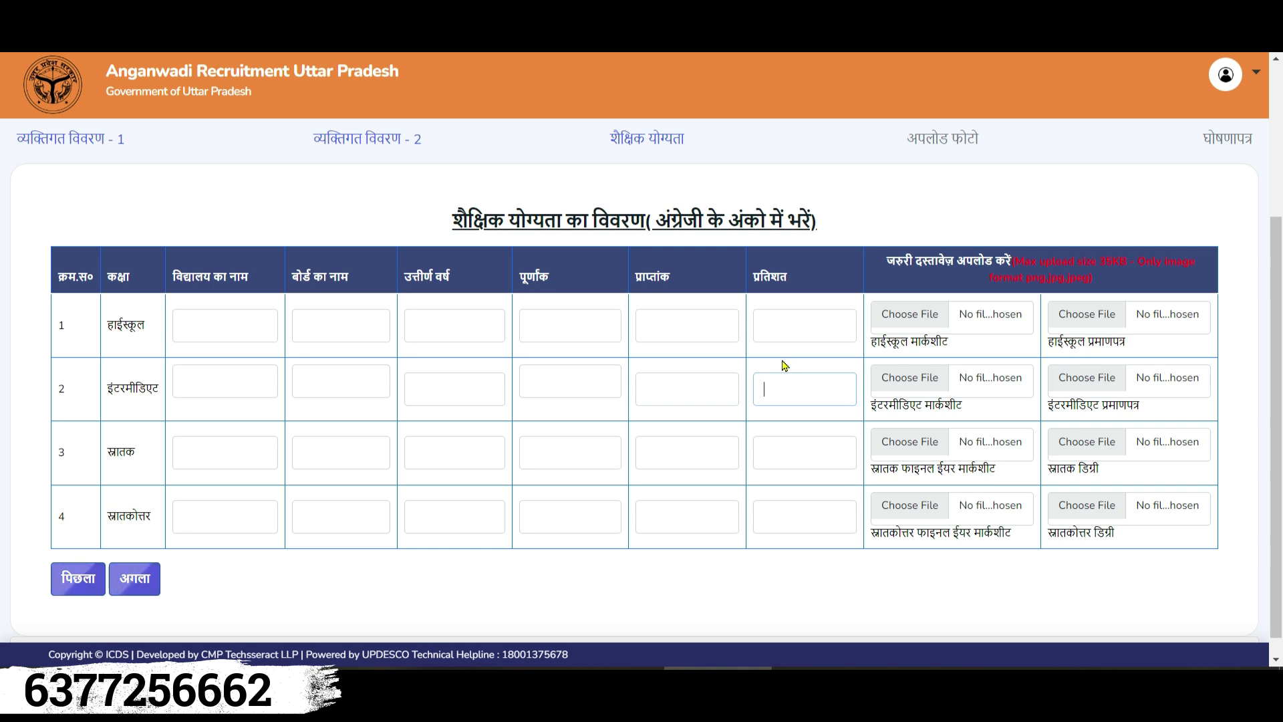
left_click(788, 327)
left_click(799, 380)
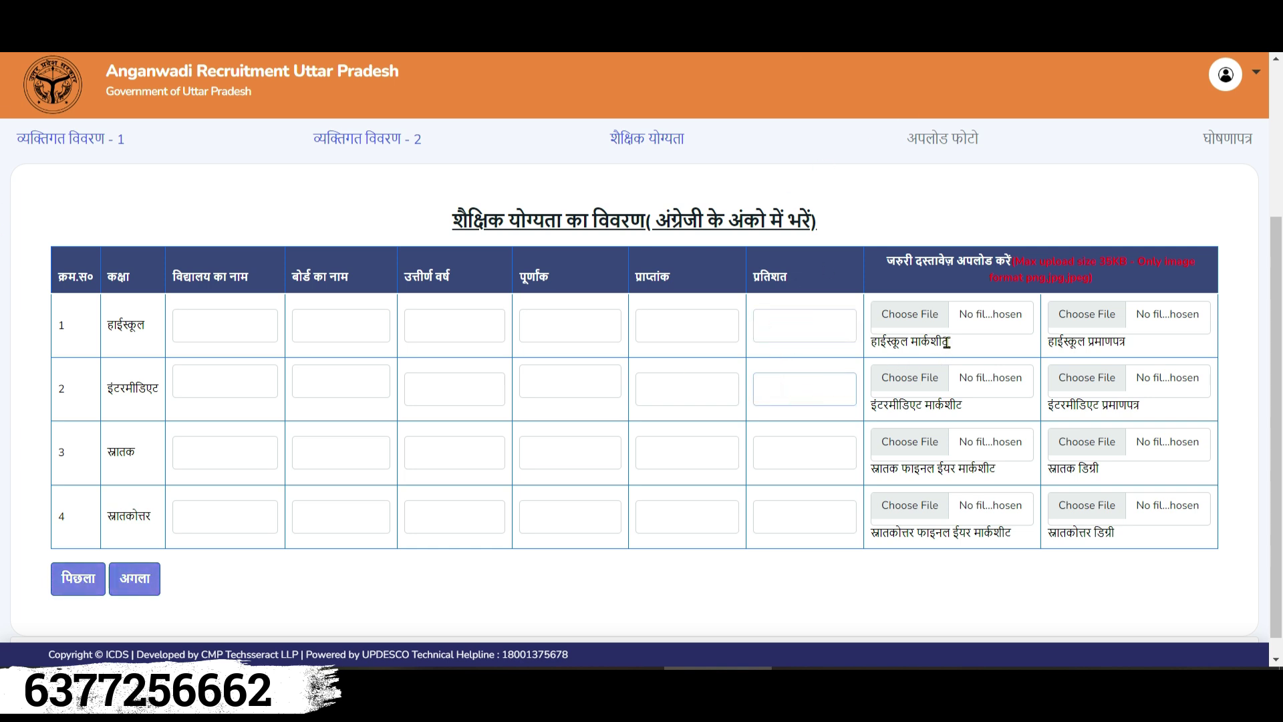
double_click(1116, 262)
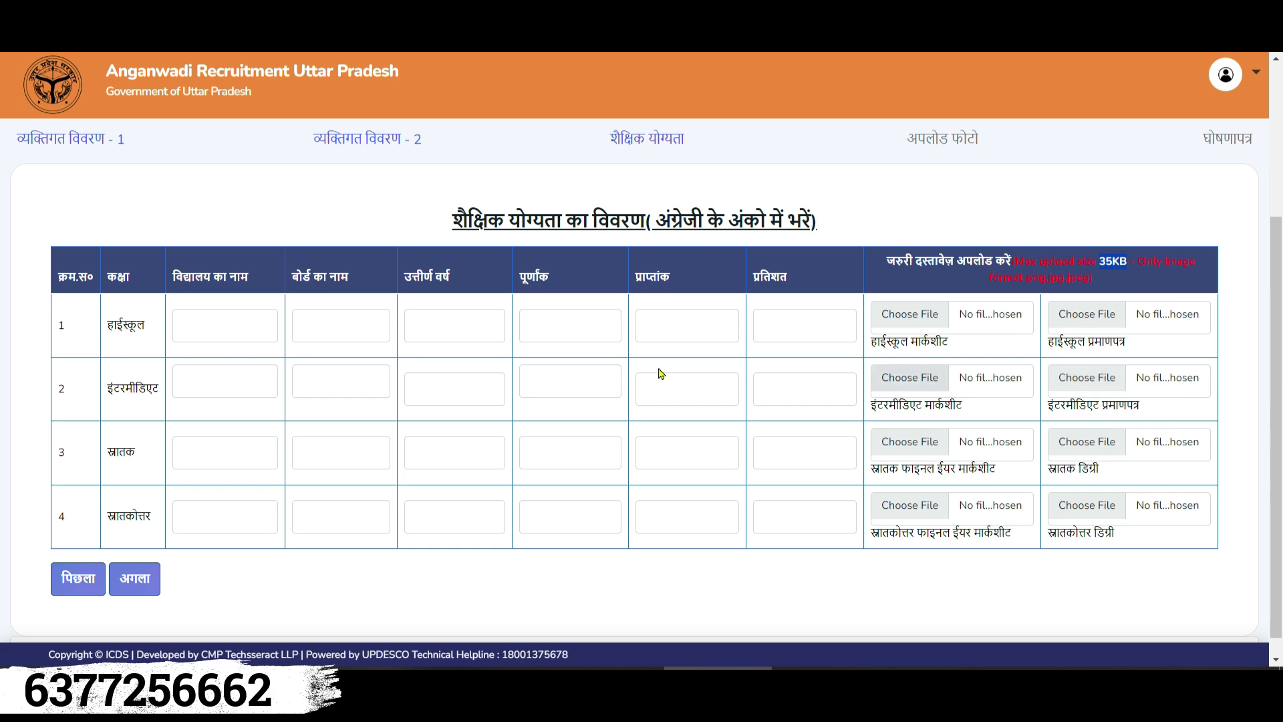
Step: Save the educational qualifications and check the recommended dimensions for the applicant's photo and signature uploads
left_click(134, 585)
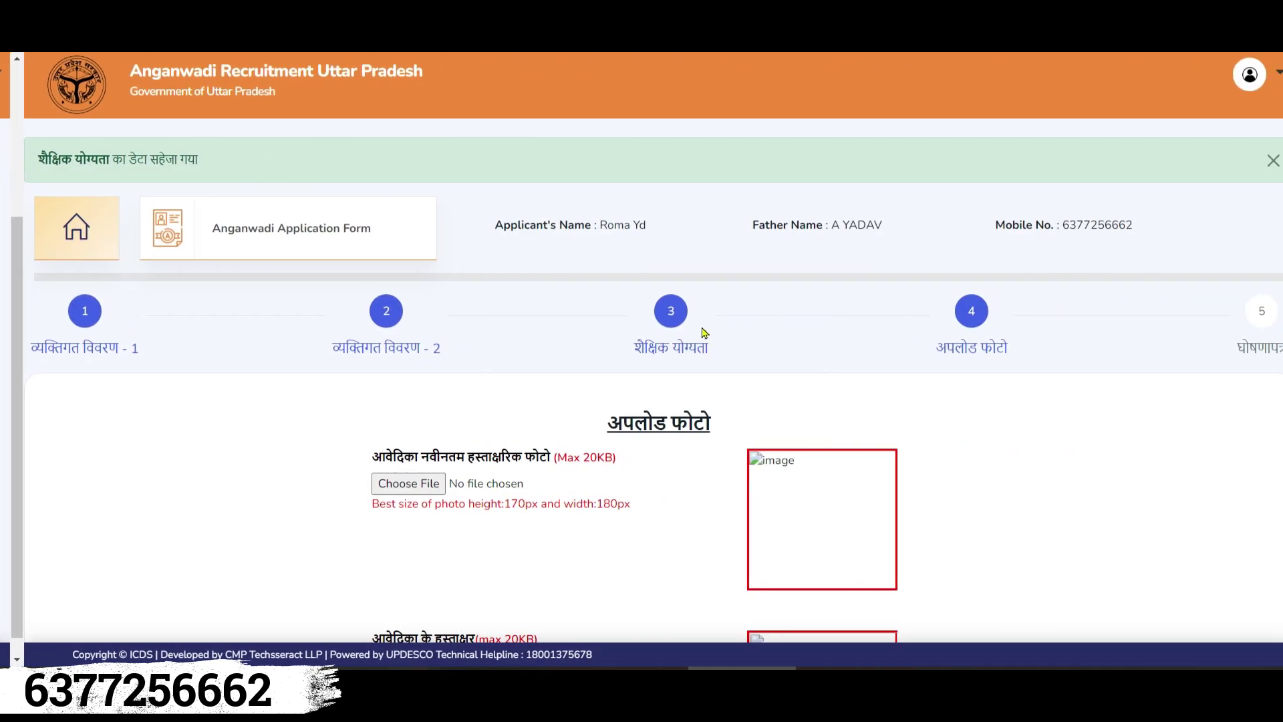
scroll(616, 371, "down", 3)
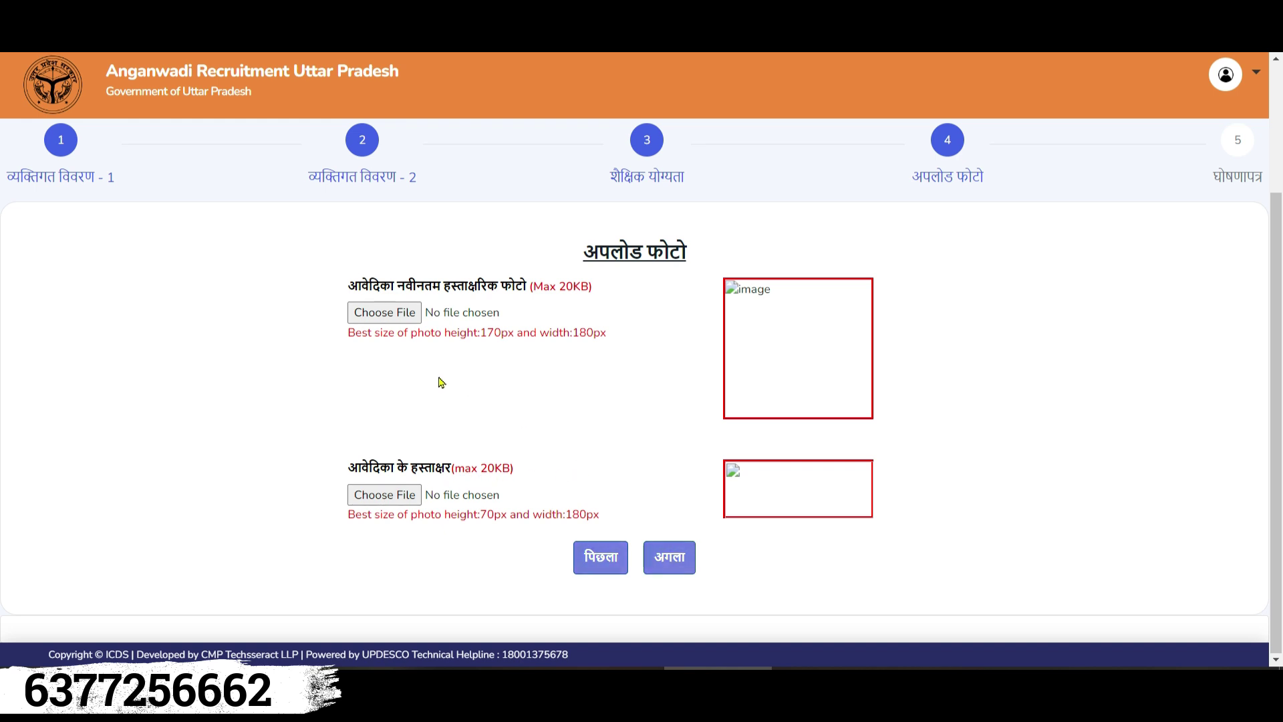
left_click_drag(449, 338, 600, 337)
left_click_drag(479, 515, 604, 519)
left_click(551, 519)
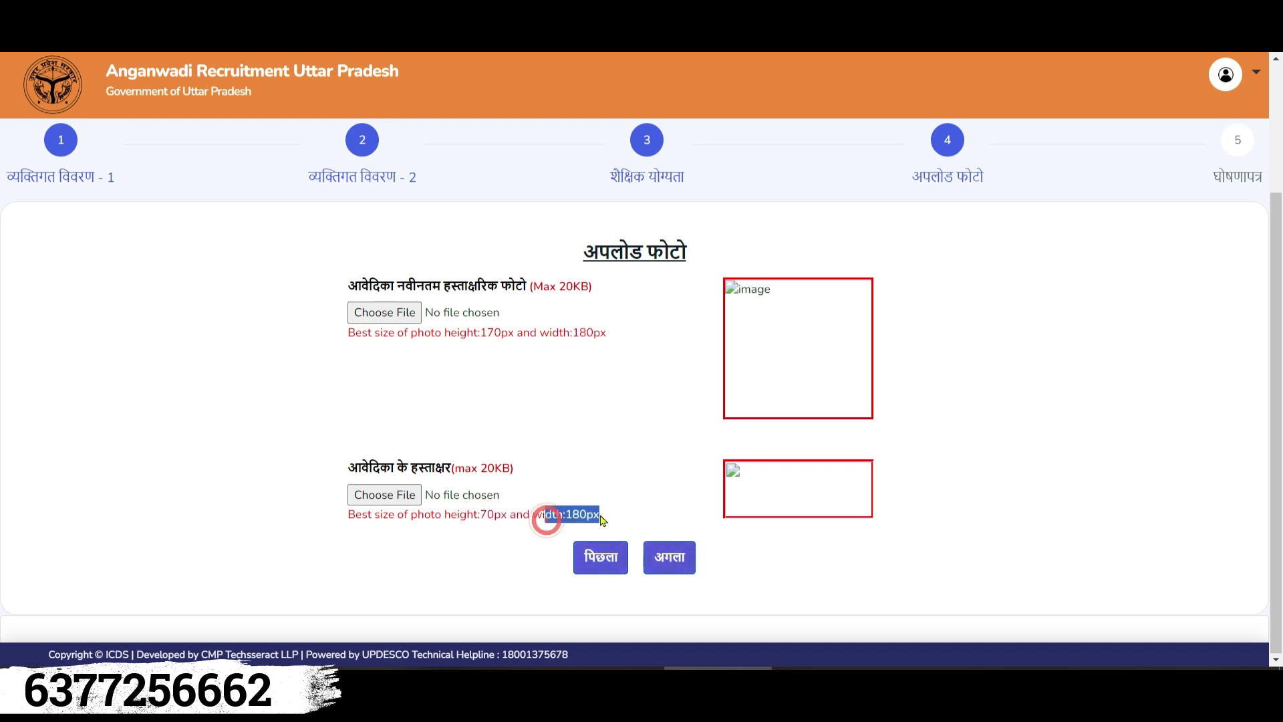
left_click(631, 513)
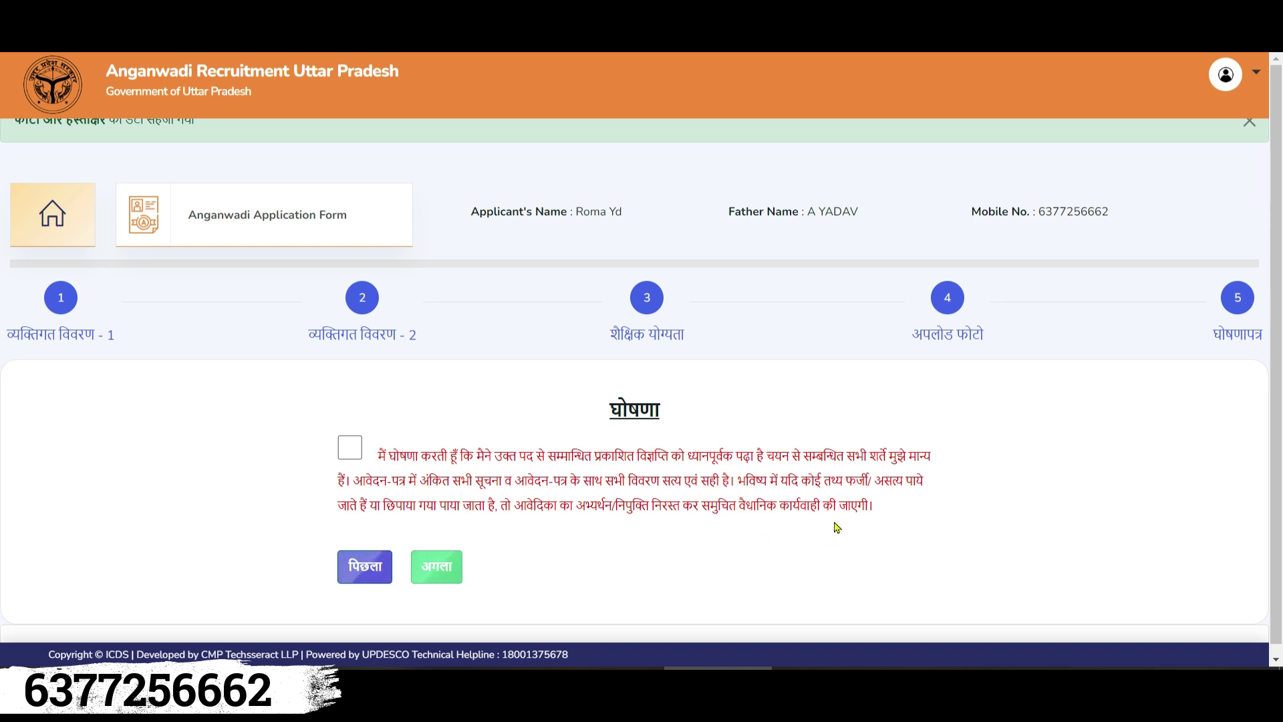
Step: Accept the applicant's declaration and continue to the final application preview
left_click(352, 453)
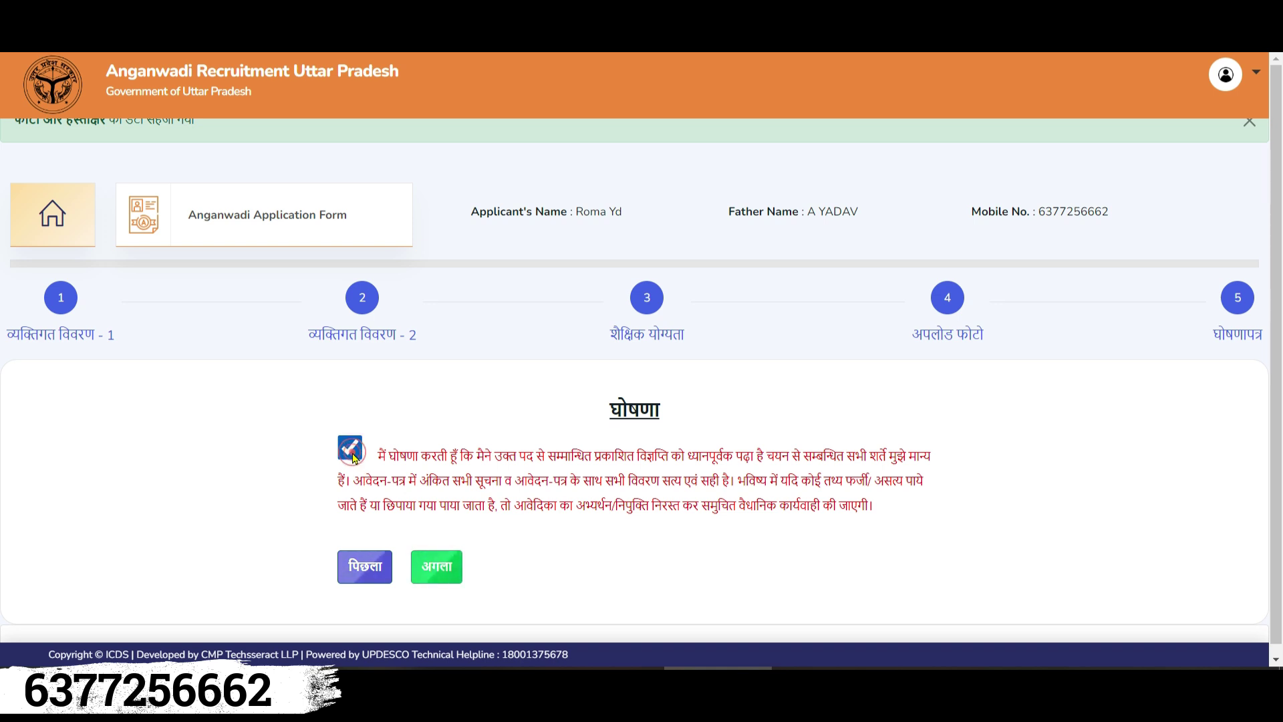
left_click(437, 568)
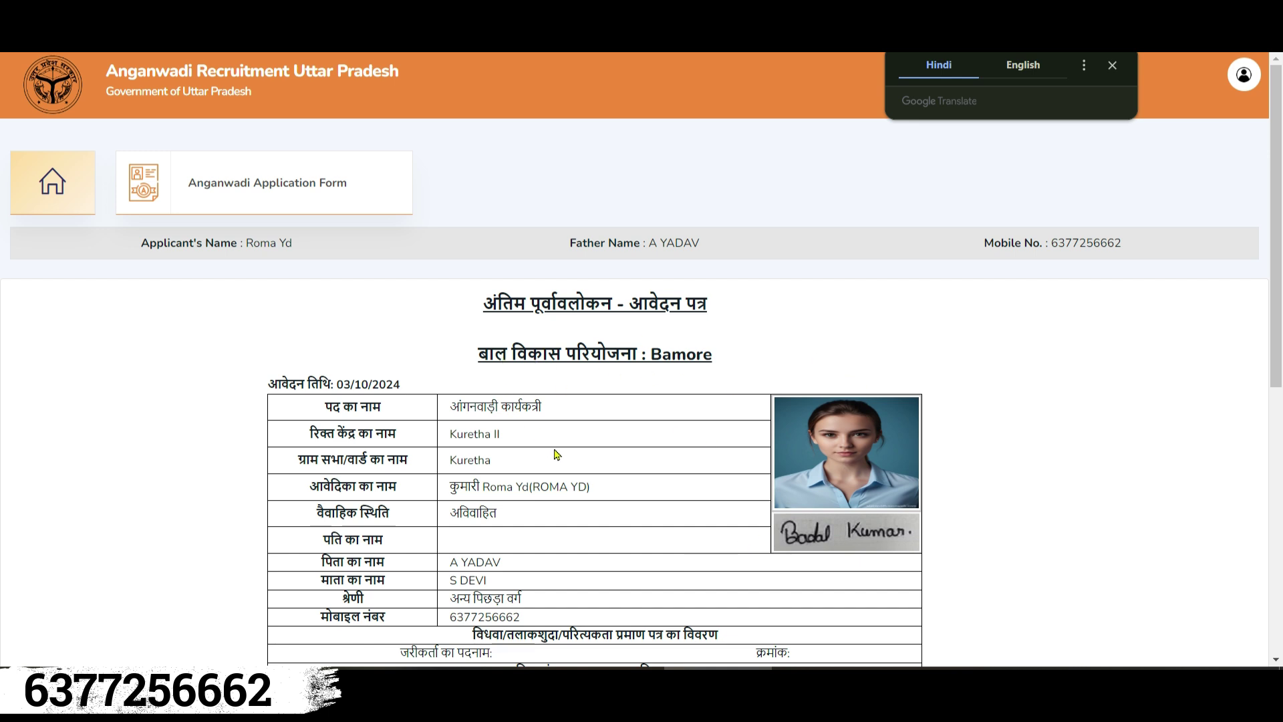
Step: Review the final application preview, from the post and personal details to the certificates and educational qualifications
scroll(558, 458, "down", 9)
scroll(634, 468, "up", 8)
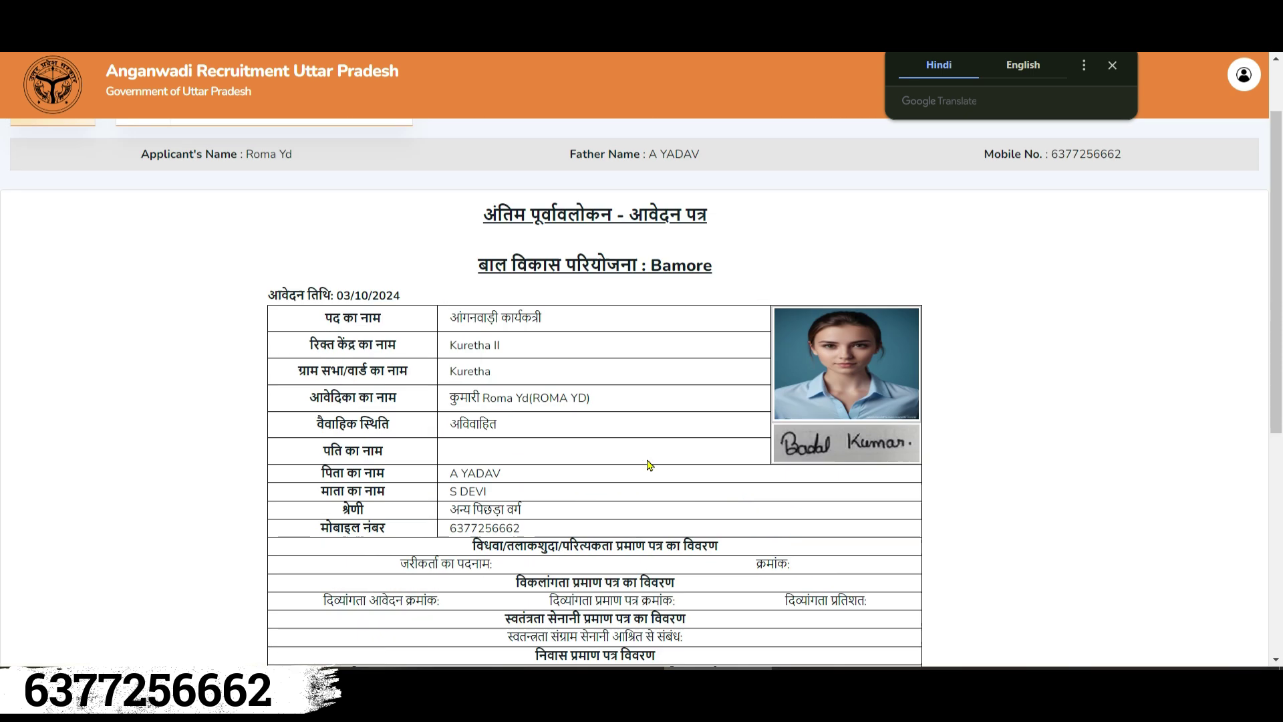
scroll(648, 464, "up", 1)
scroll(525, 491, "down", 3)
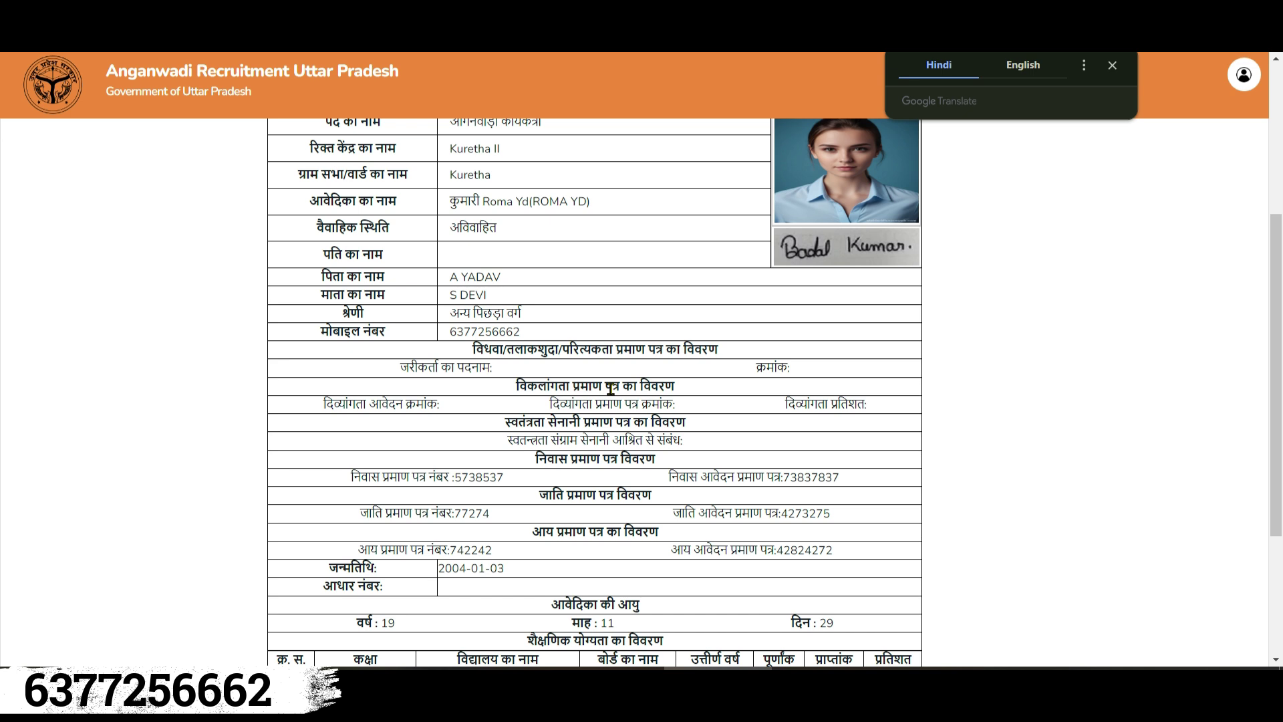
scroll(630, 341, "up", 4)
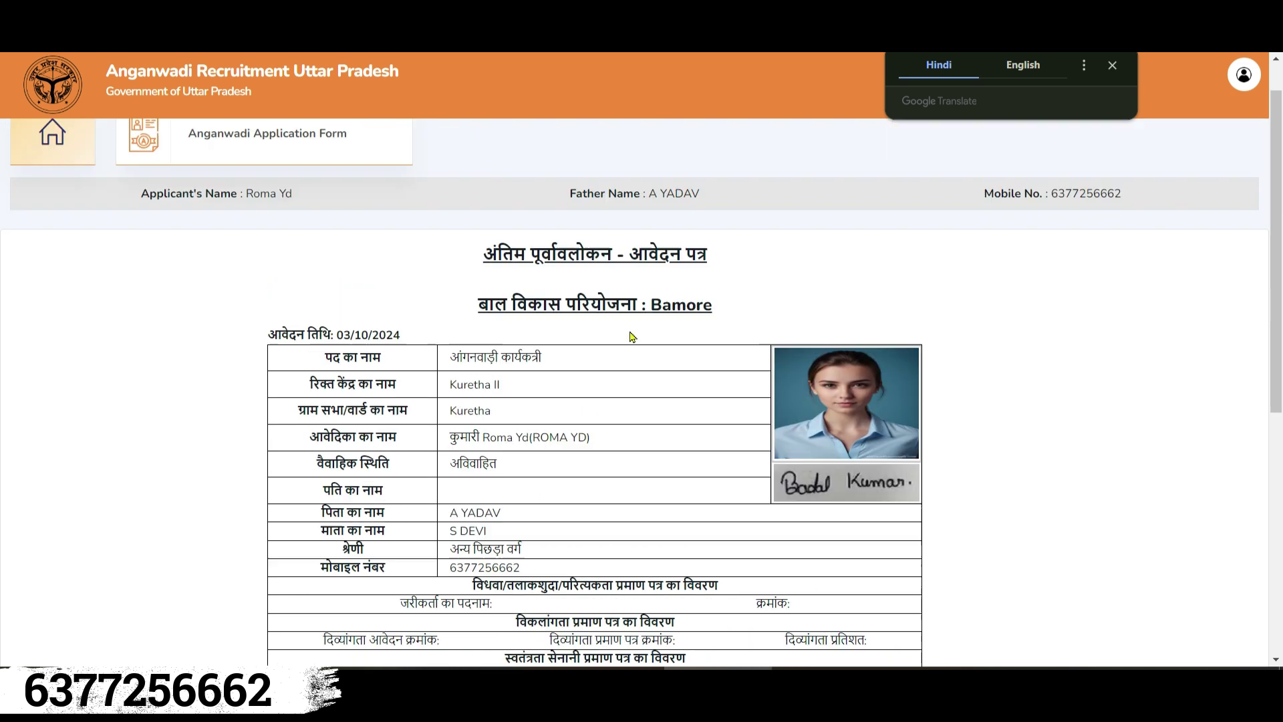
scroll(712, 520, "down", 4)
scroll(713, 520, "down", 3)
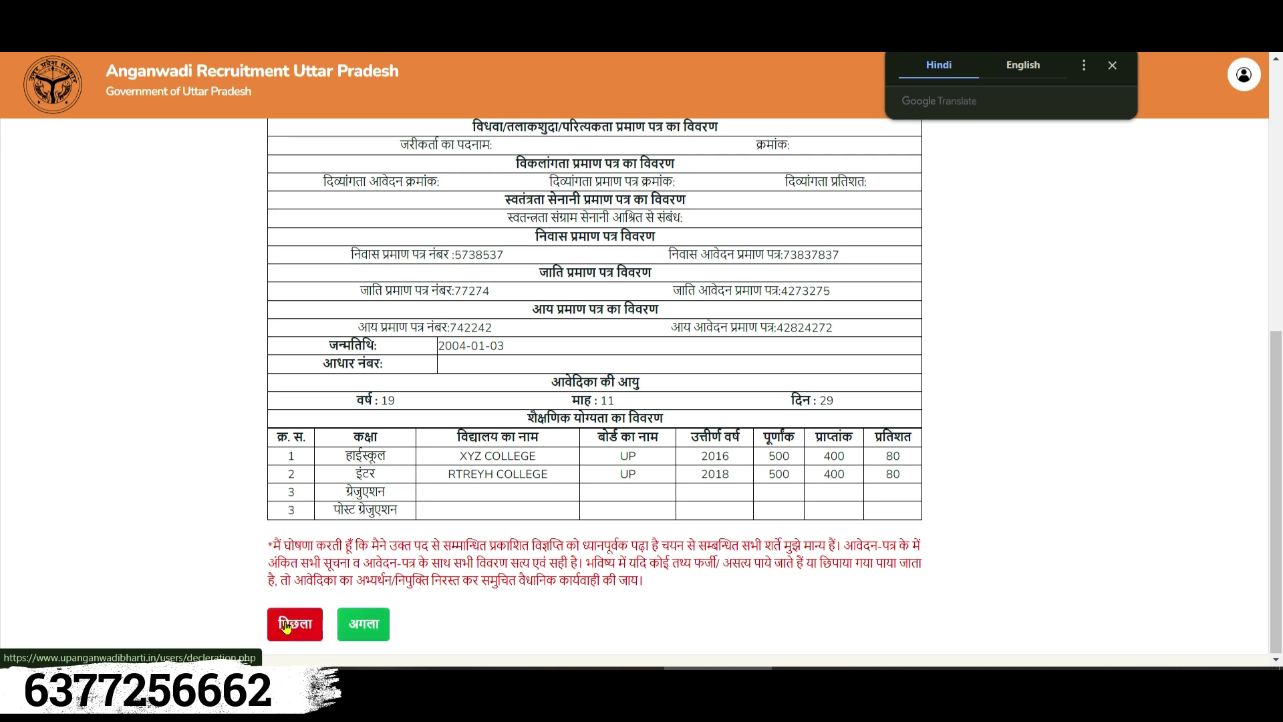
Step: Confirm the final form submission and fill in the OTP and captcha fields to verify it
left_click(370, 635)
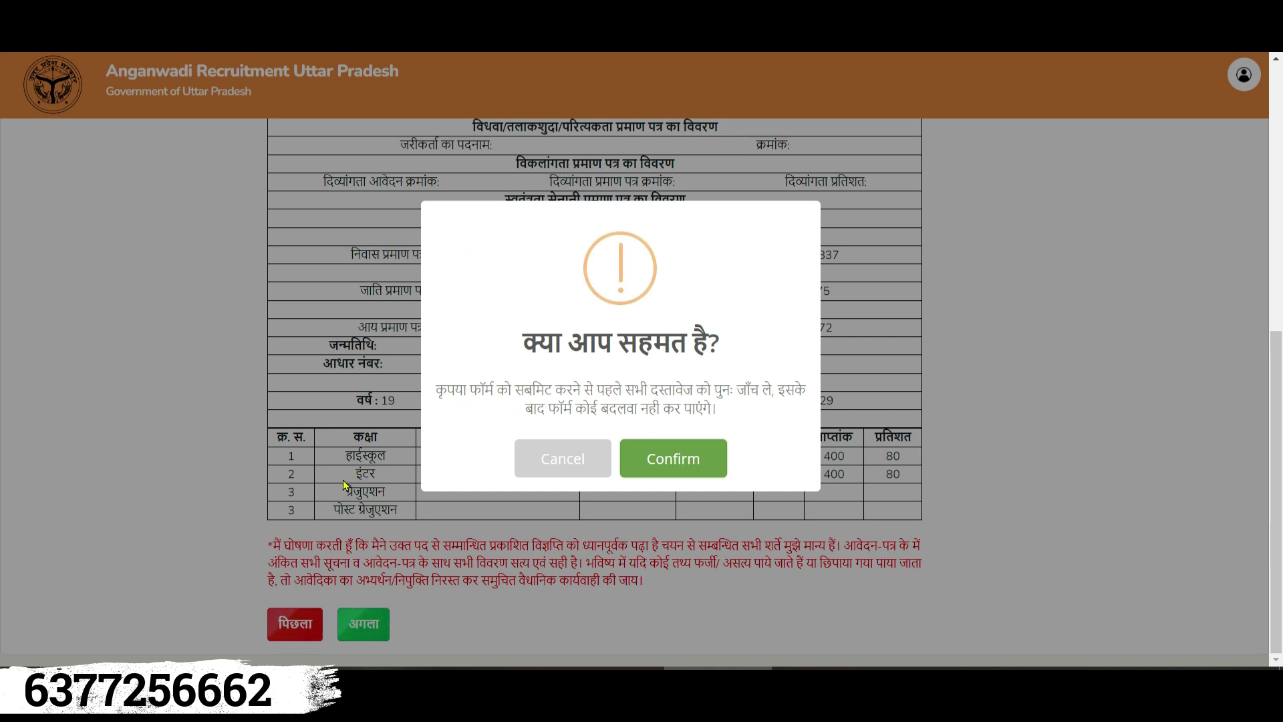
left_click(677, 463)
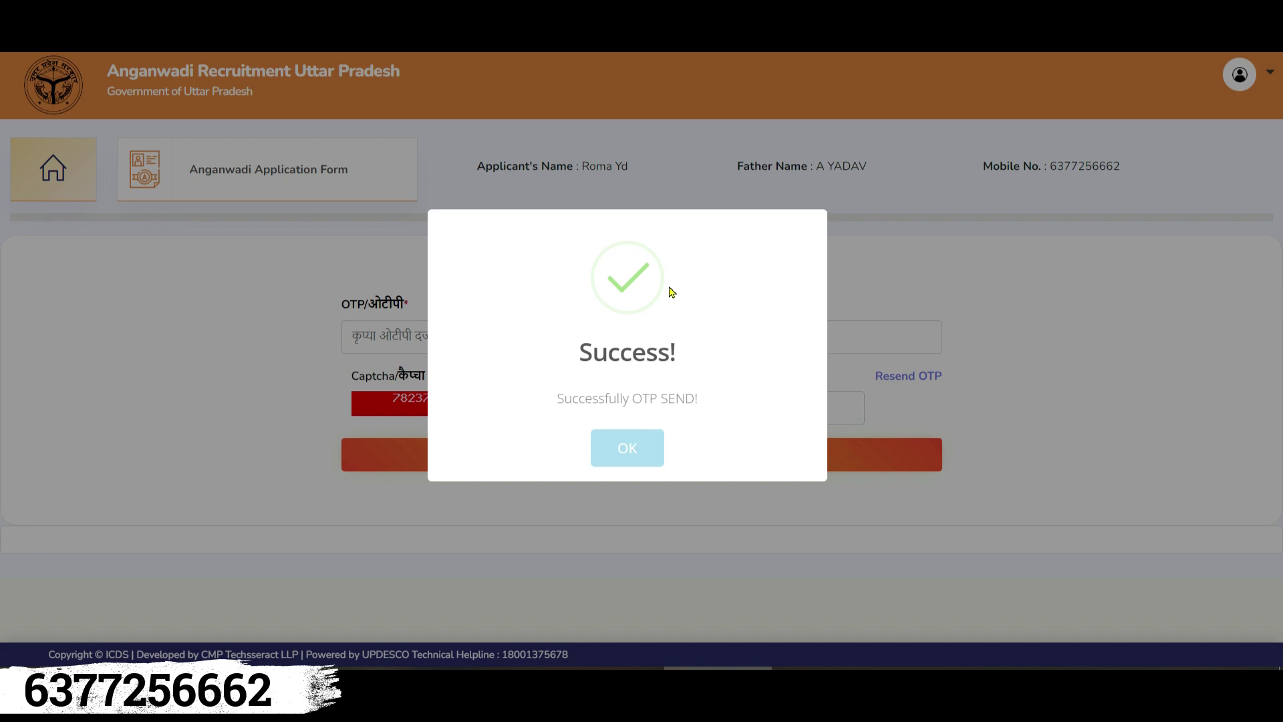
left_click(637, 451)
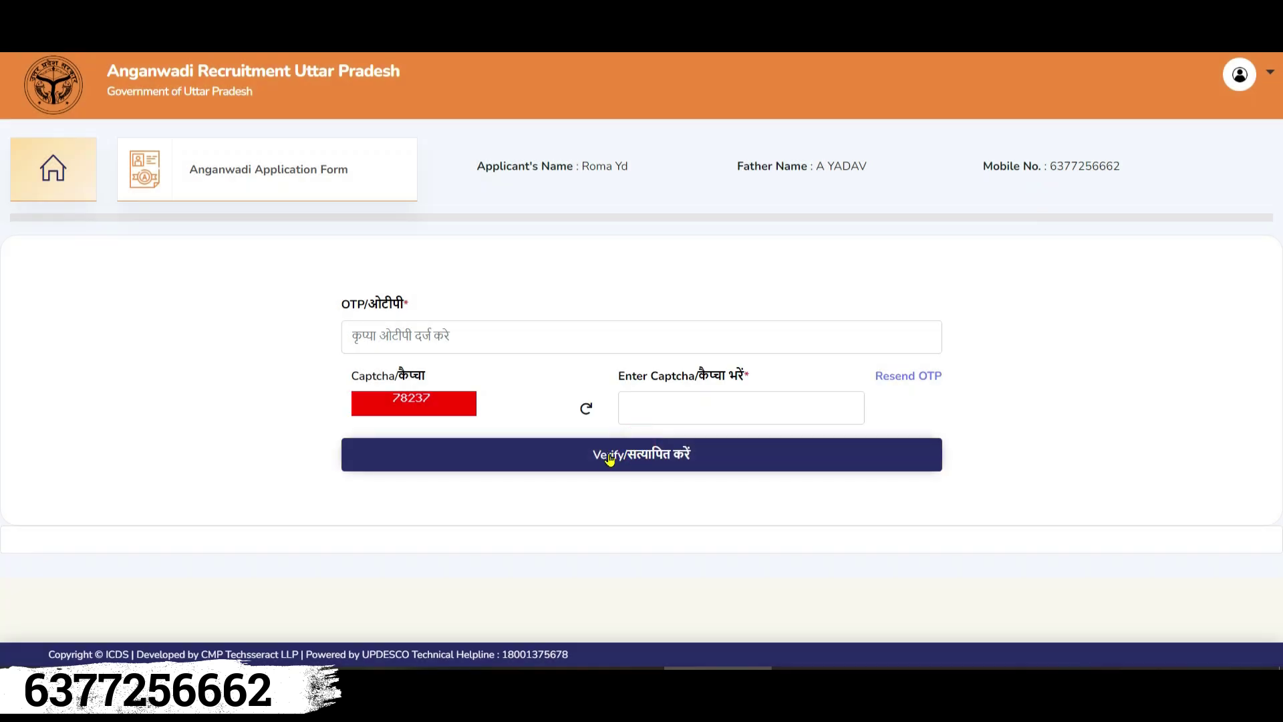
left_click(453, 337)
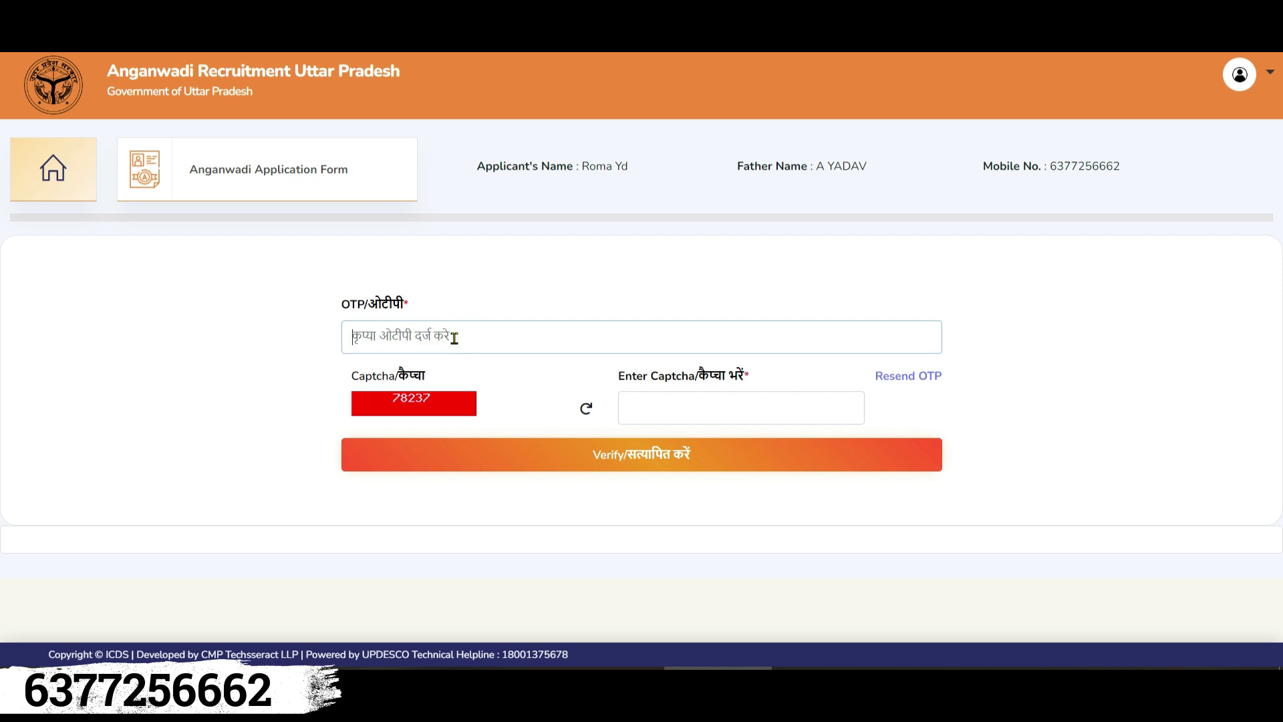
left_click(659, 415)
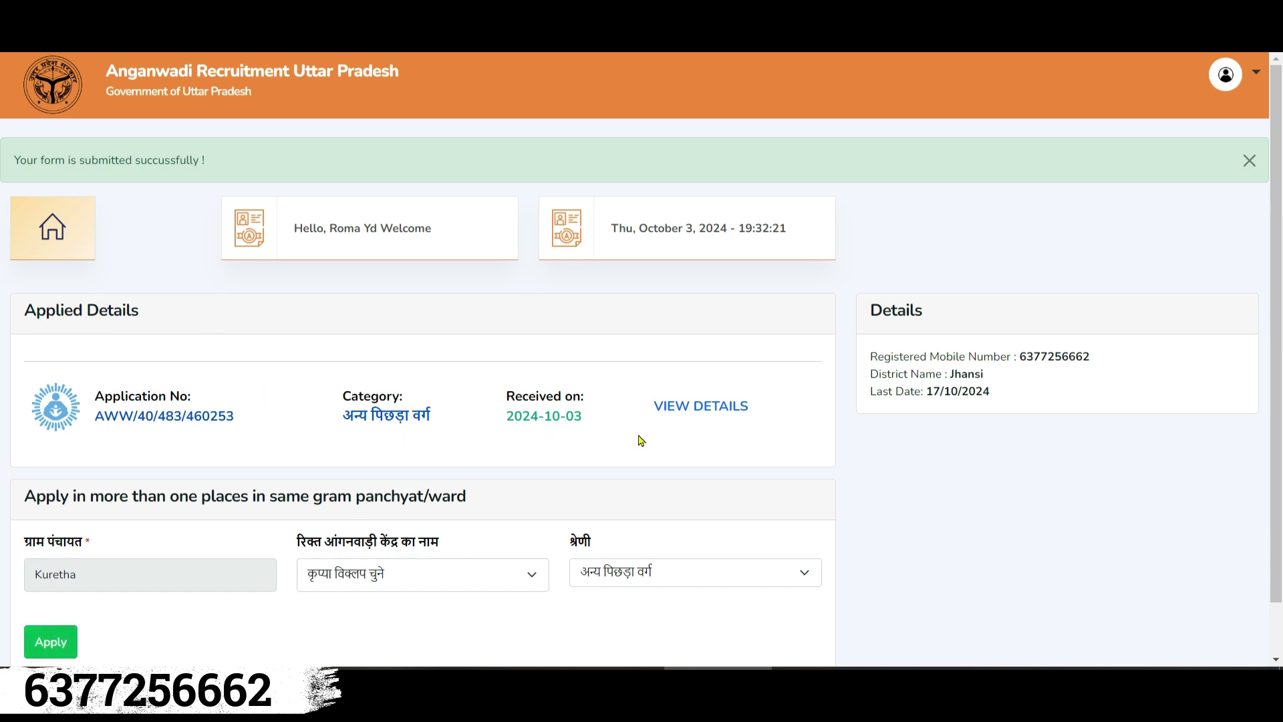
Step: Open the submitted application's details and review the completed form down to its print option
left_click(687, 418)
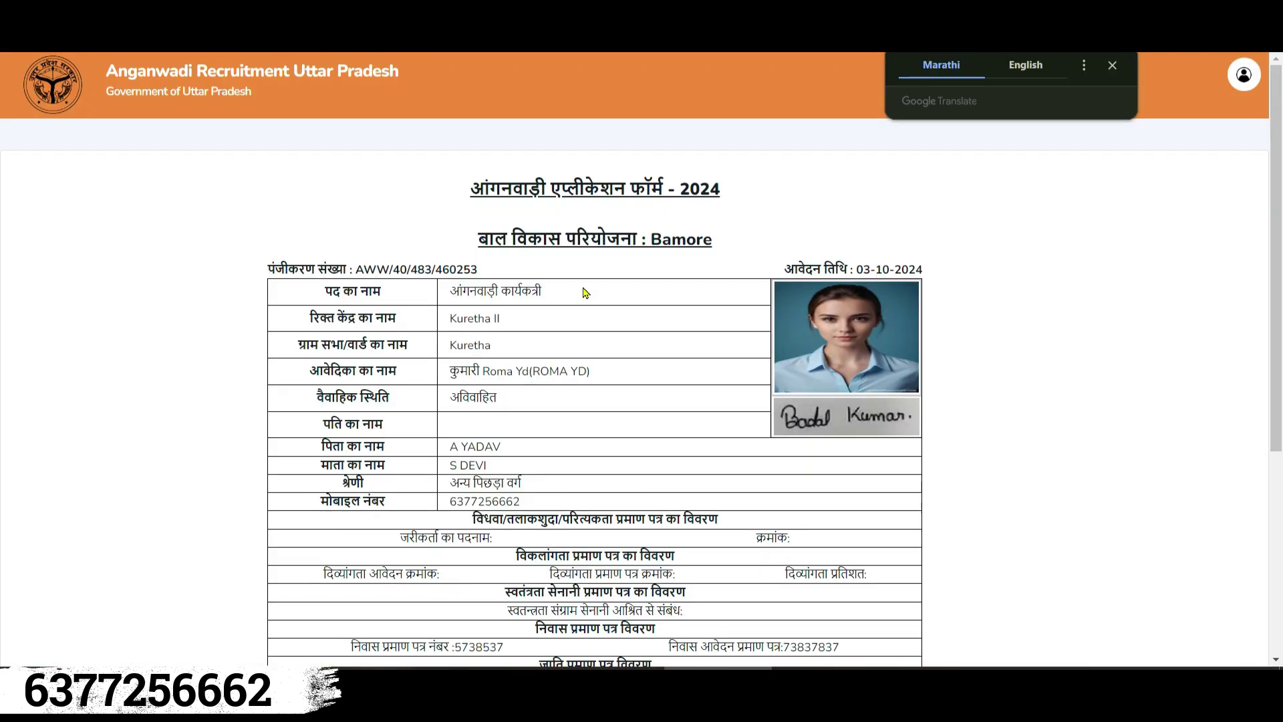
scroll(641, 287, "down", 5)
scroll(705, 369, "up", 5)
scroll(706, 369, "down", 5)
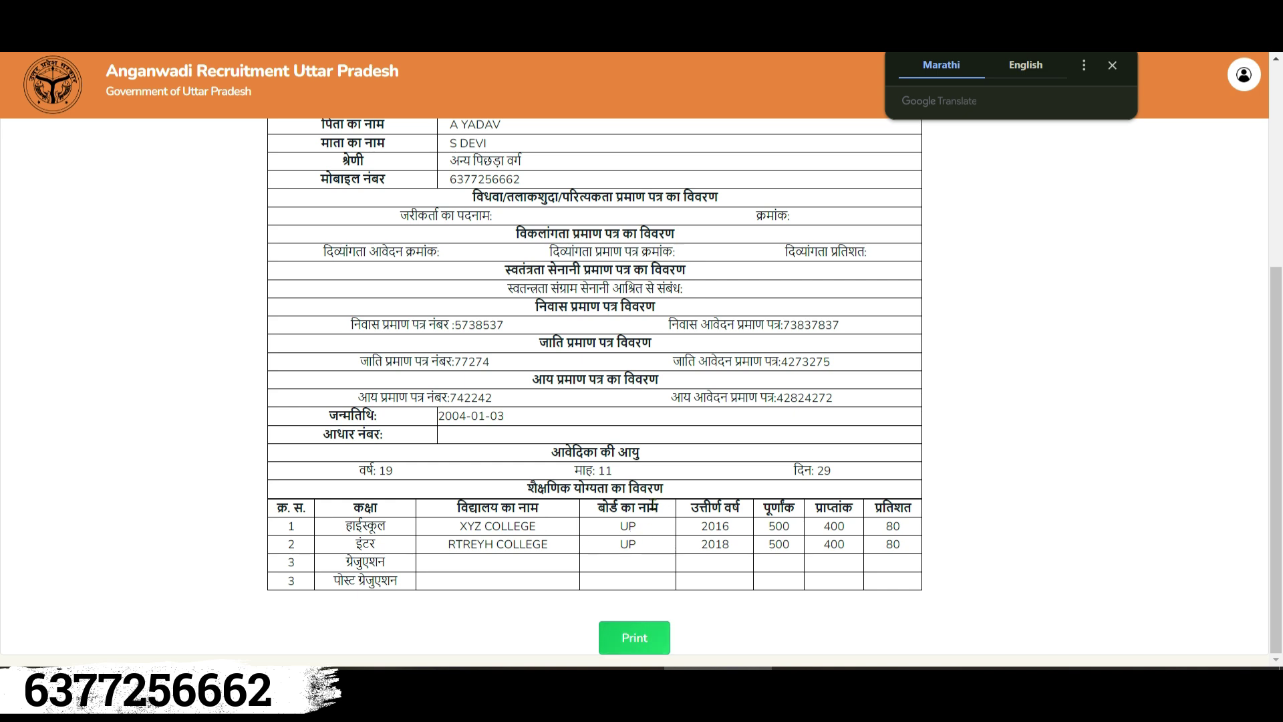
scroll(686, 369, "up", 5)
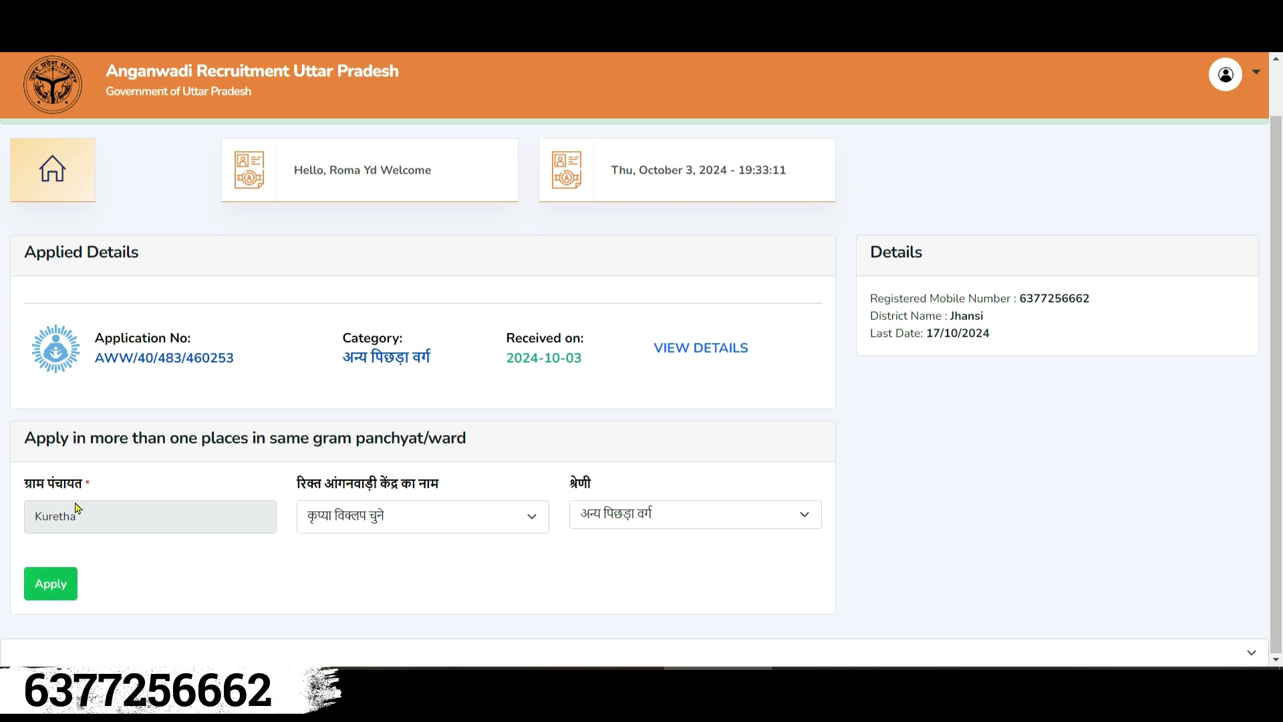
Step: Choose Kuretha II as the vacant centre for another application in the same gram panchayat, and open the category choices
left_click(347, 525)
left_click(345, 564)
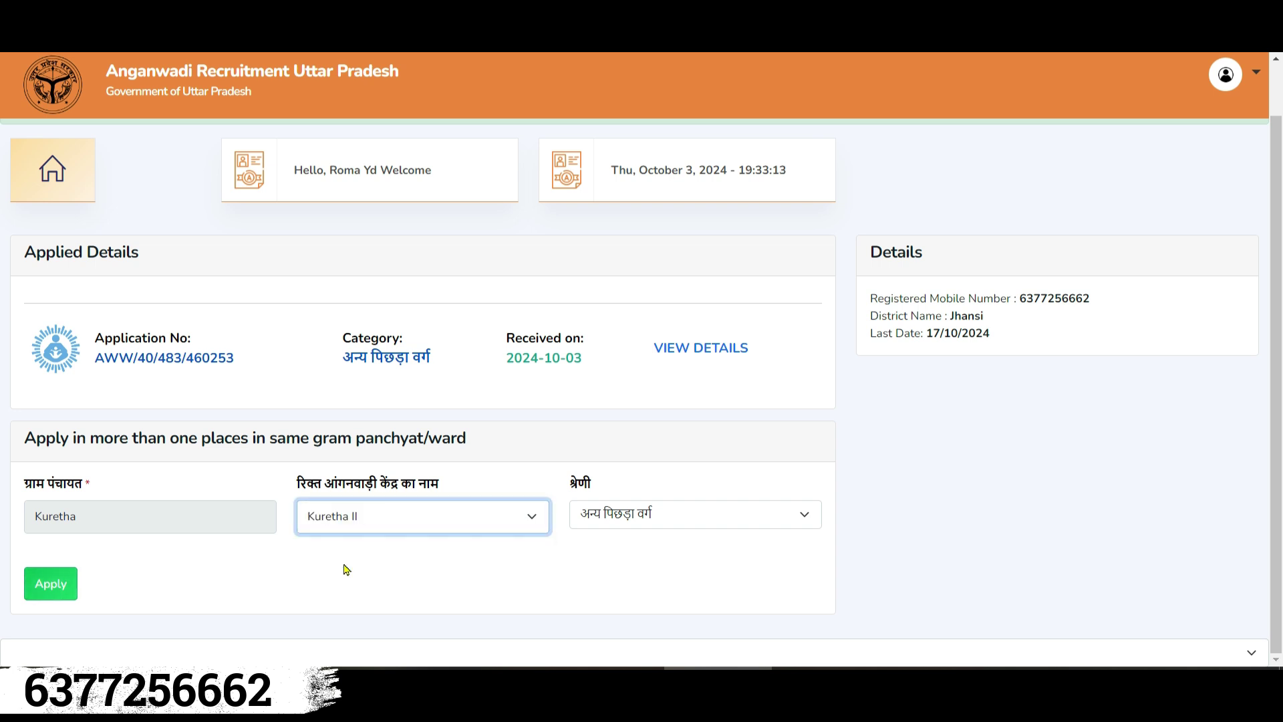
left_click(342, 519)
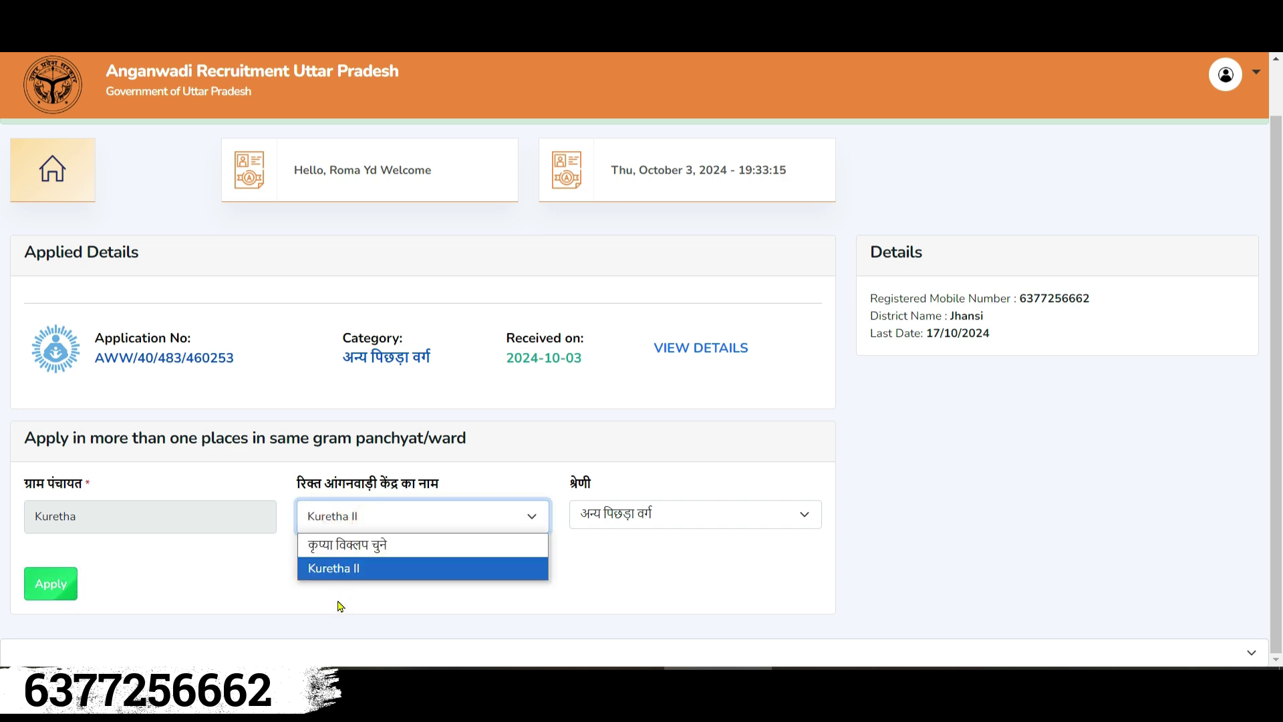
left_click(632, 524)
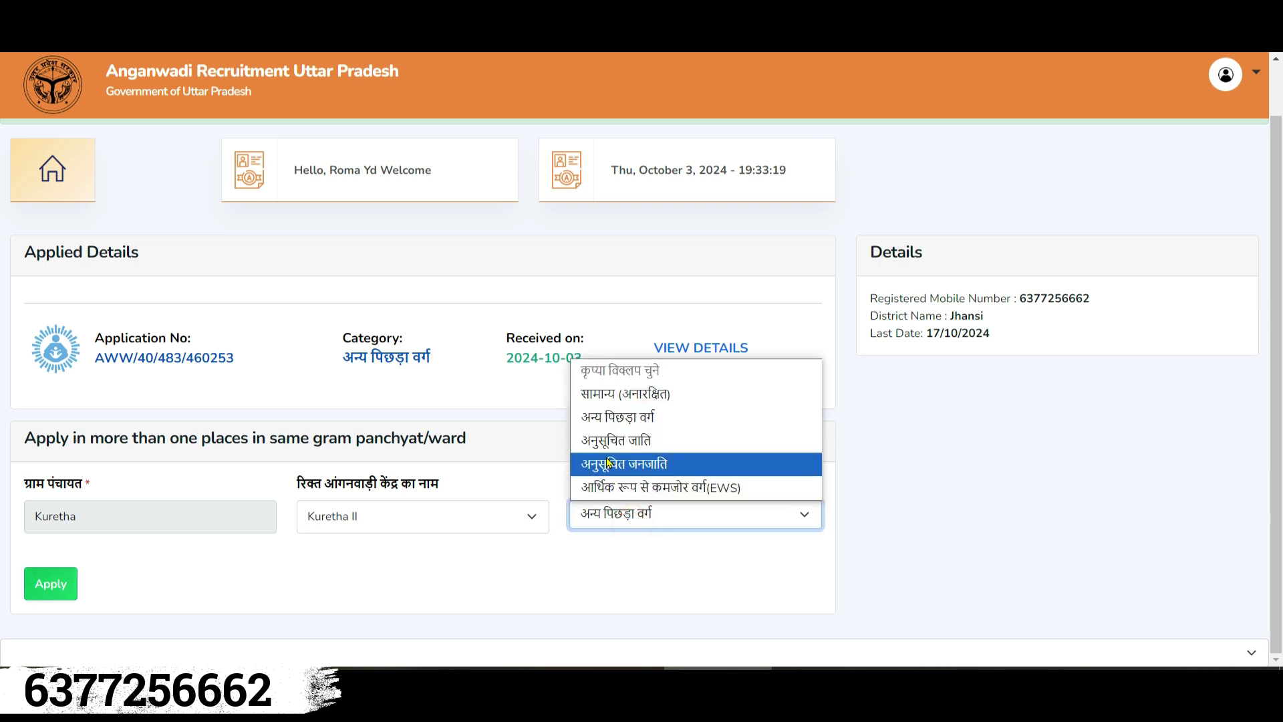